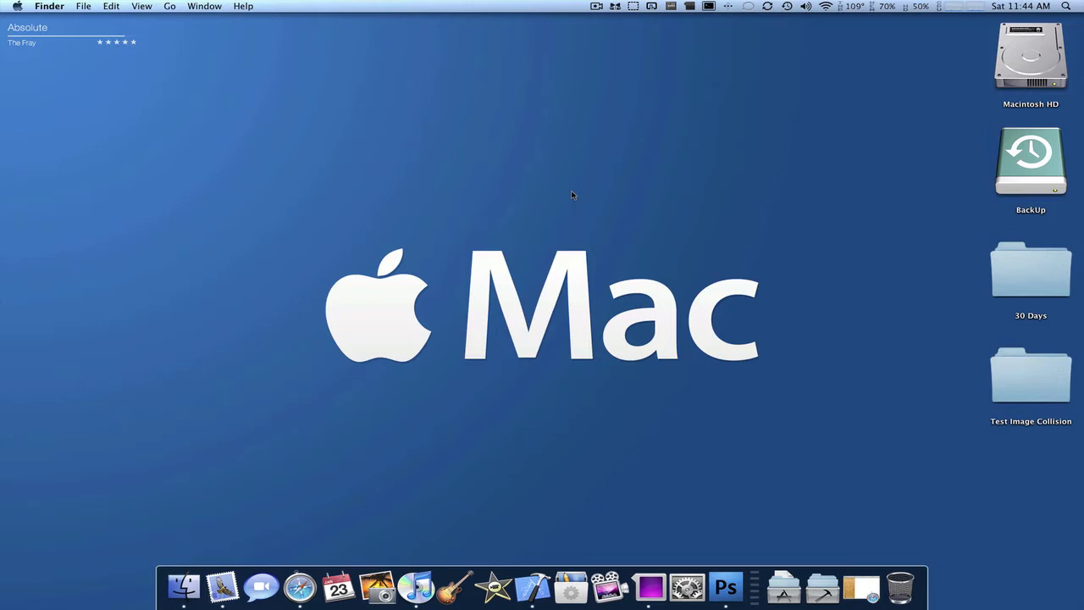
Step: Bring Photoshop forward, then reposition and enlarge the Untitled-1 Welcome! document window
click(731, 598)
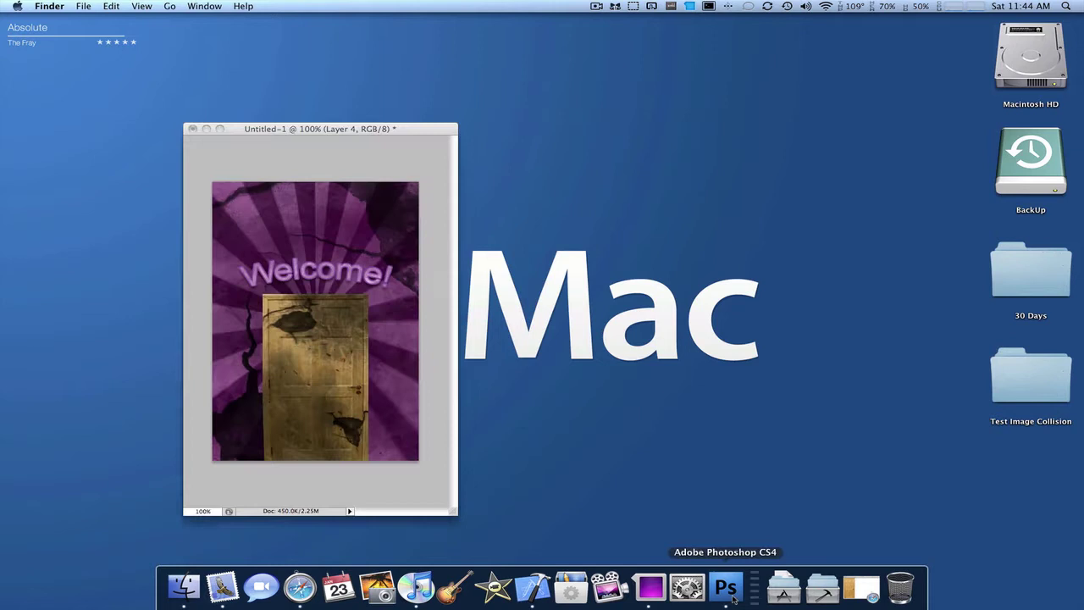
drag(357, 138, 533, 115)
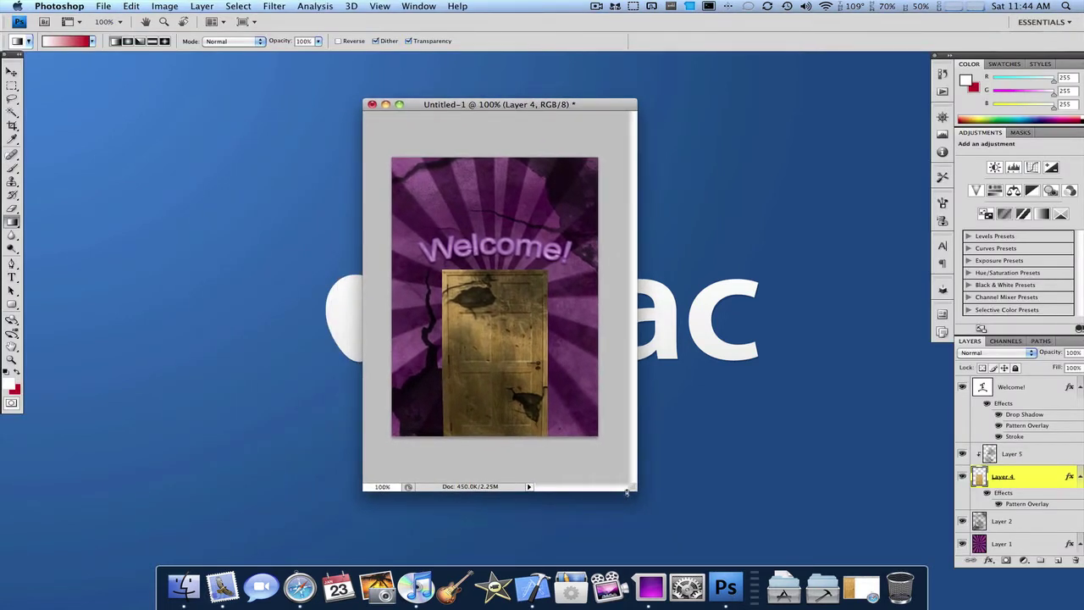
drag(632, 487, 664, 489)
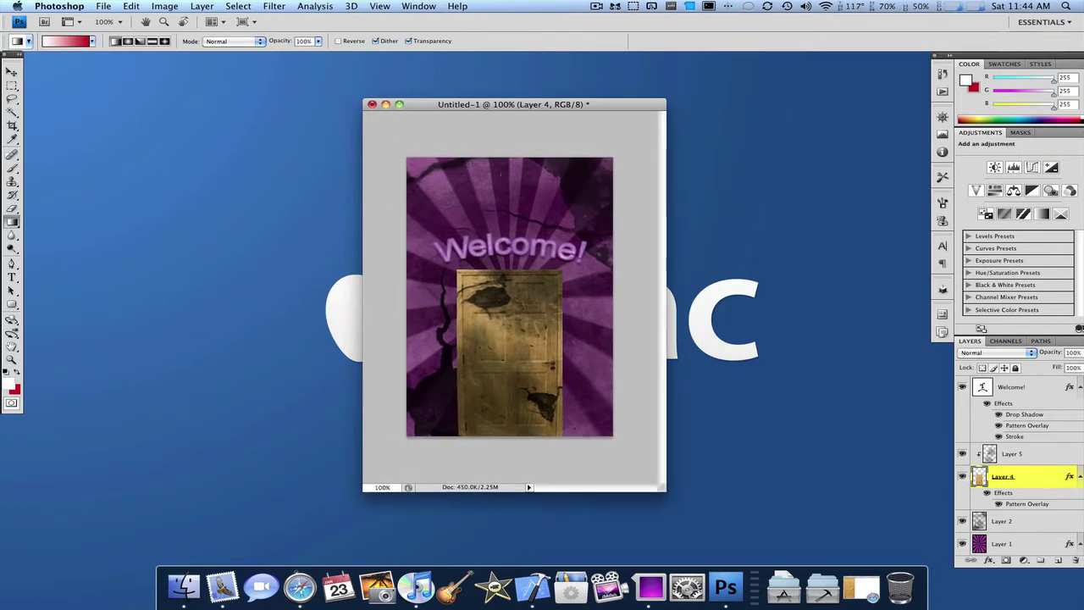
drag(500, 108, 337, 102)
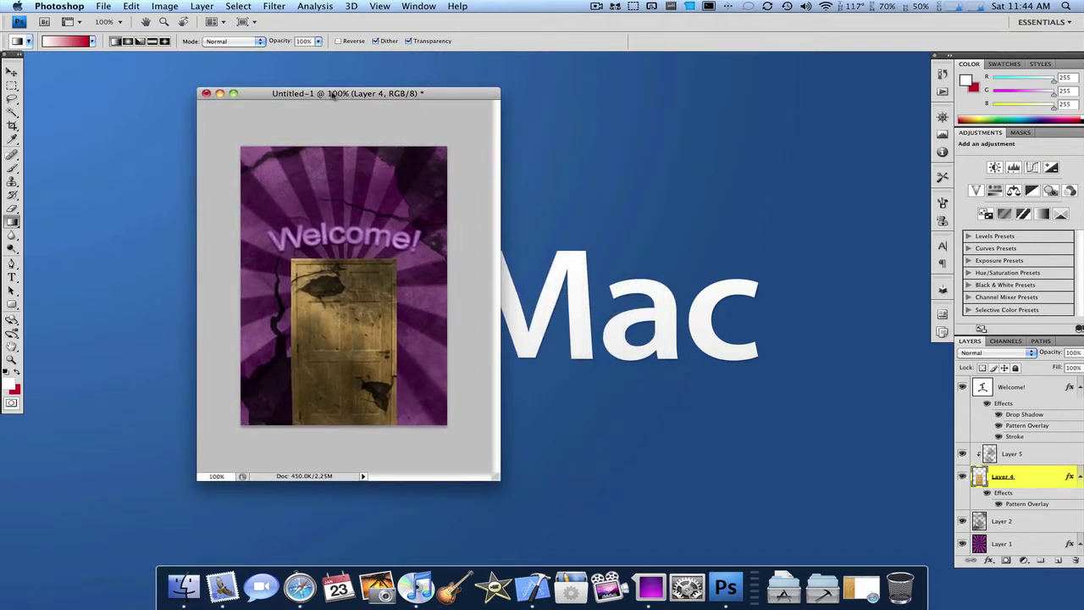
drag(499, 483, 518, 489)
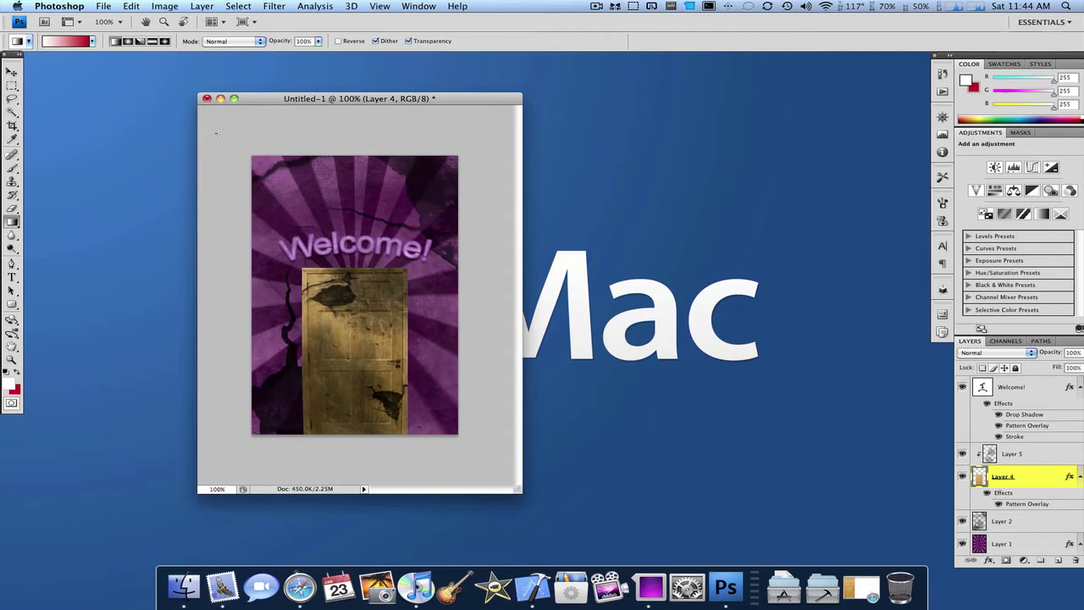
Step: Create a transparent 320 × 480 pixel document and move its window right
click(102, 6)
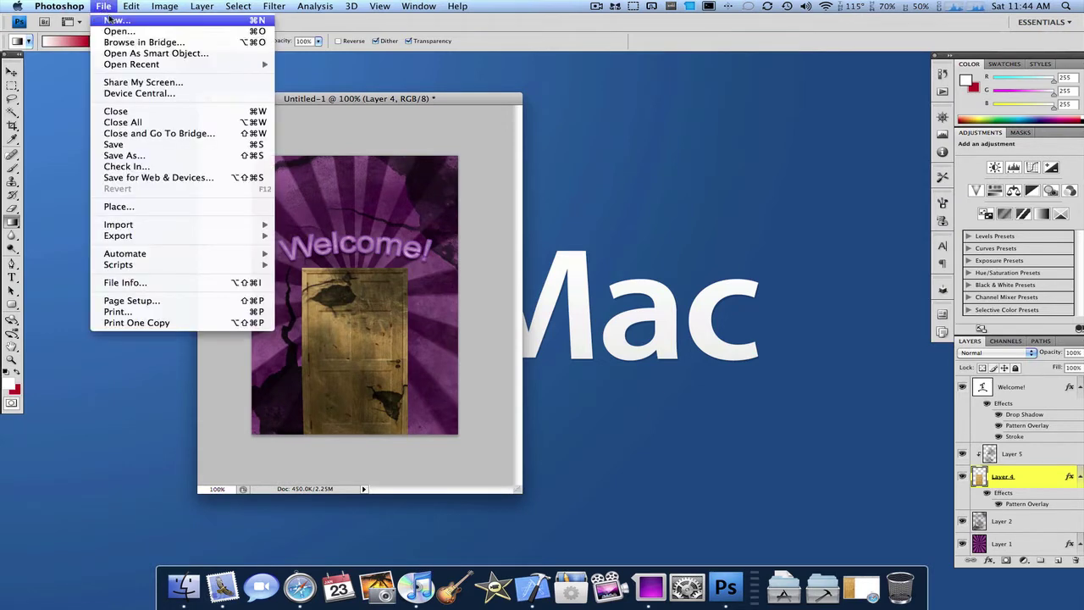
click(111, 20)
double_click(426, 378)
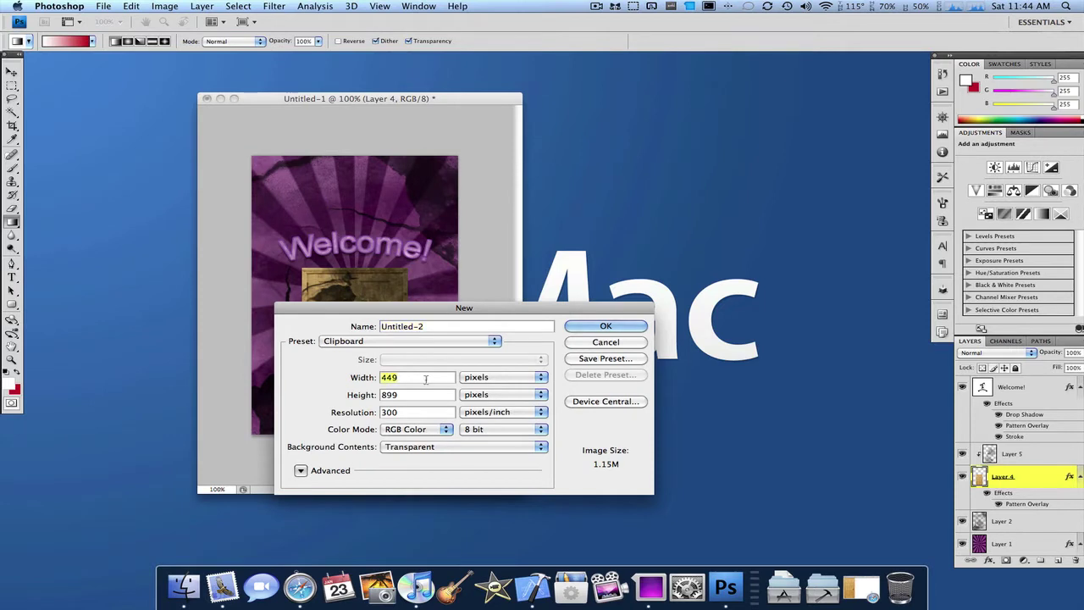
text(320)
key(Tab)
text(480)
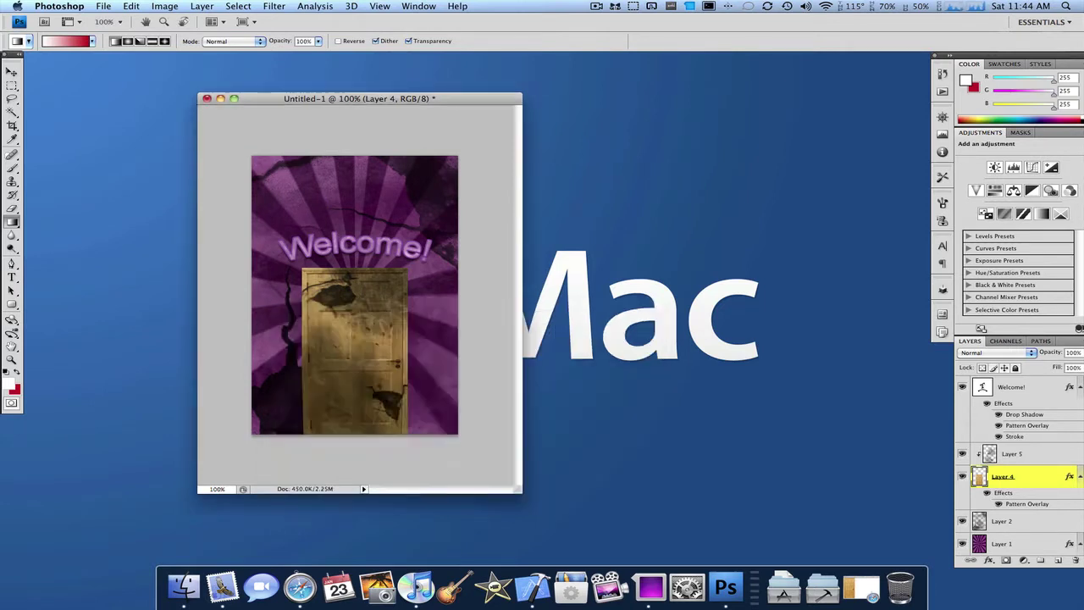
key(Return)
drag(376, 99, 454, 92)
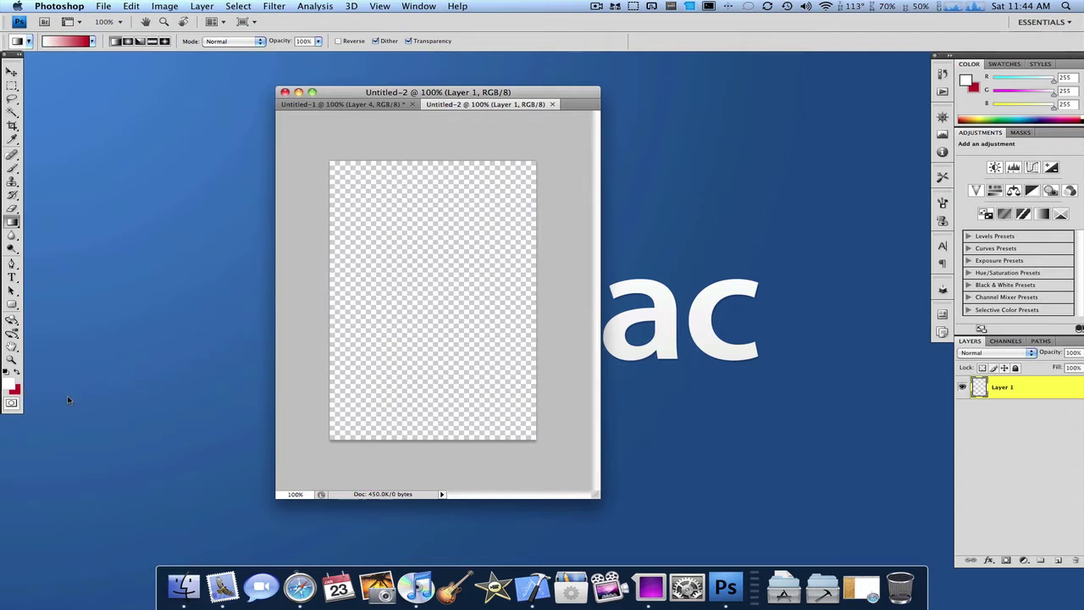
Step: Fill Untitled-2's Layer 1 with a top-to-bottom gradient from near-white to deep red
click(12, 387)
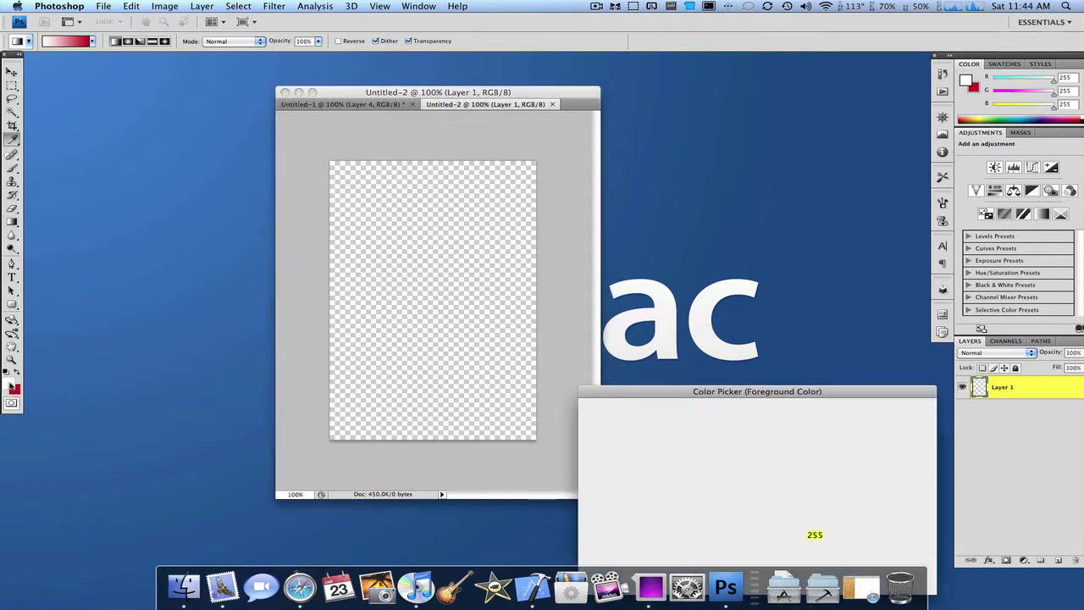
click(886, 410)
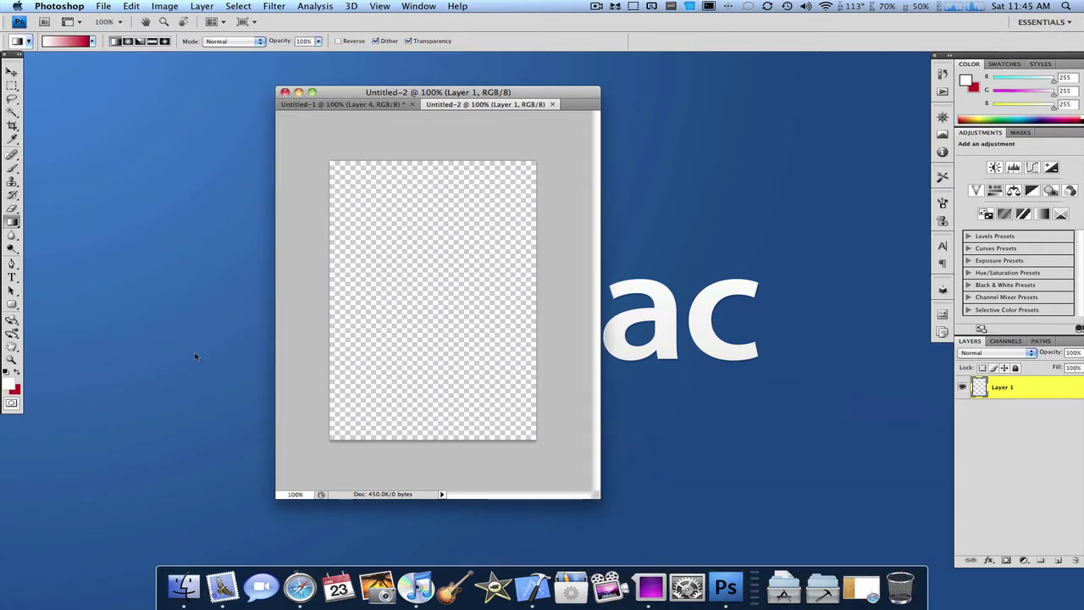
click(10, 385)
click(886, 409)
click(343, 104)
click(463, 104)
key(F10)
key(F10)
drag(436, 123, 437, 493)
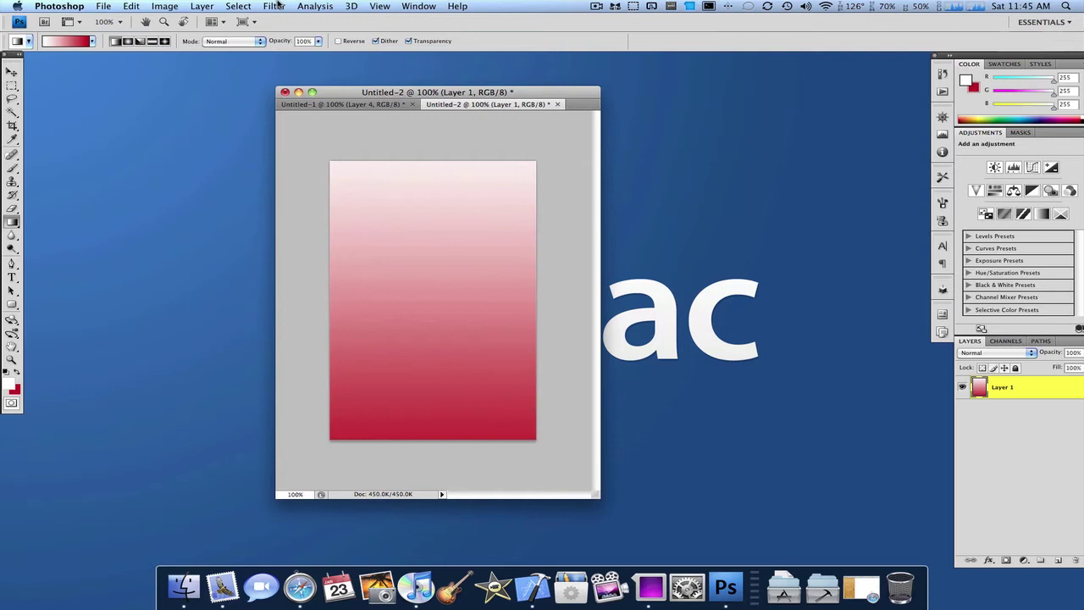
Step: Apply a Wave filter: 154 generators, wavelength 10–11, amplitude 77–170, scale 100%
click(276, 6)
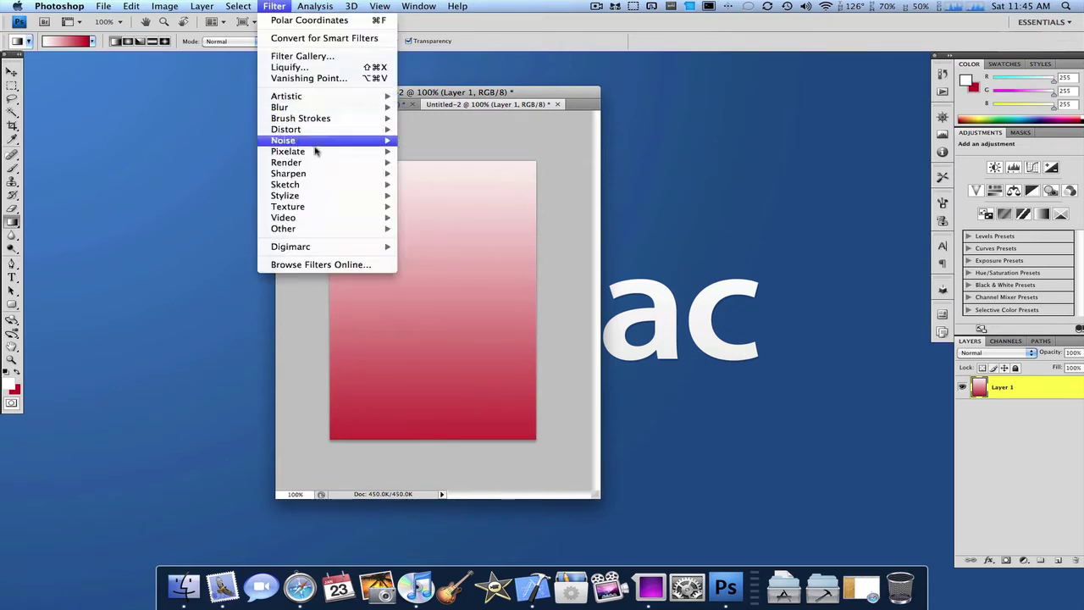
mouse_move(315, 128)
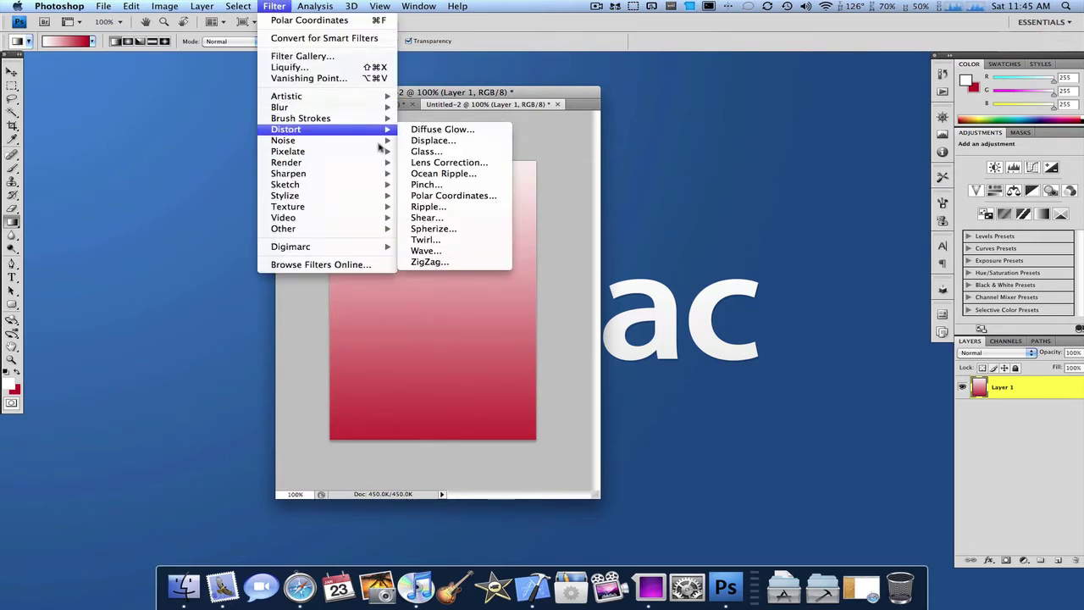
click(455, 251)
mouse_move(414, 272)
mouse_down()
mouse_move(435, 273)
mouse_move(415, 272)
mouse_up()
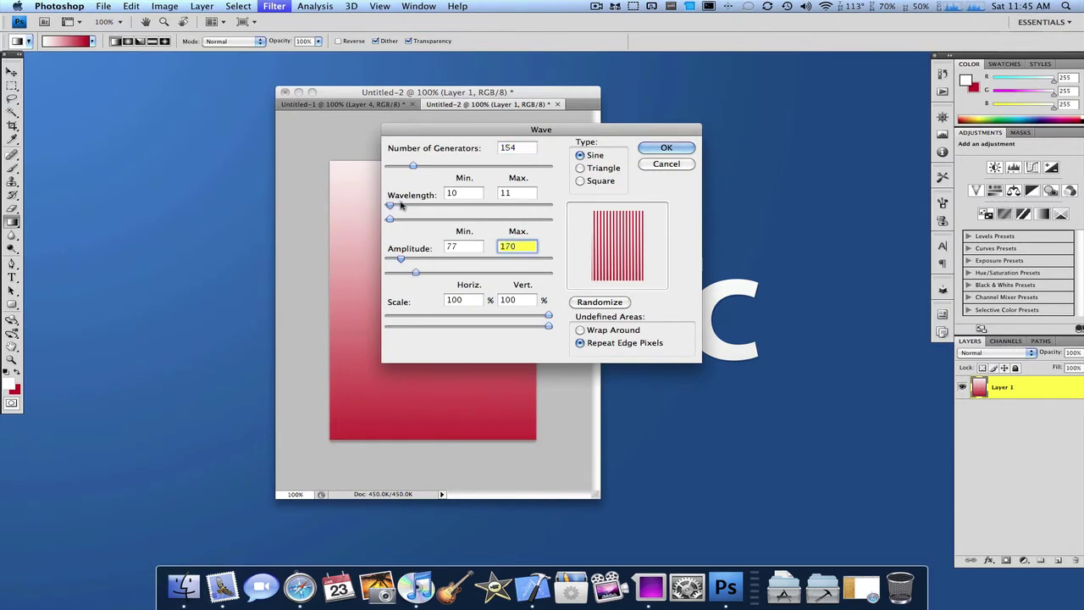
click(390, 206)
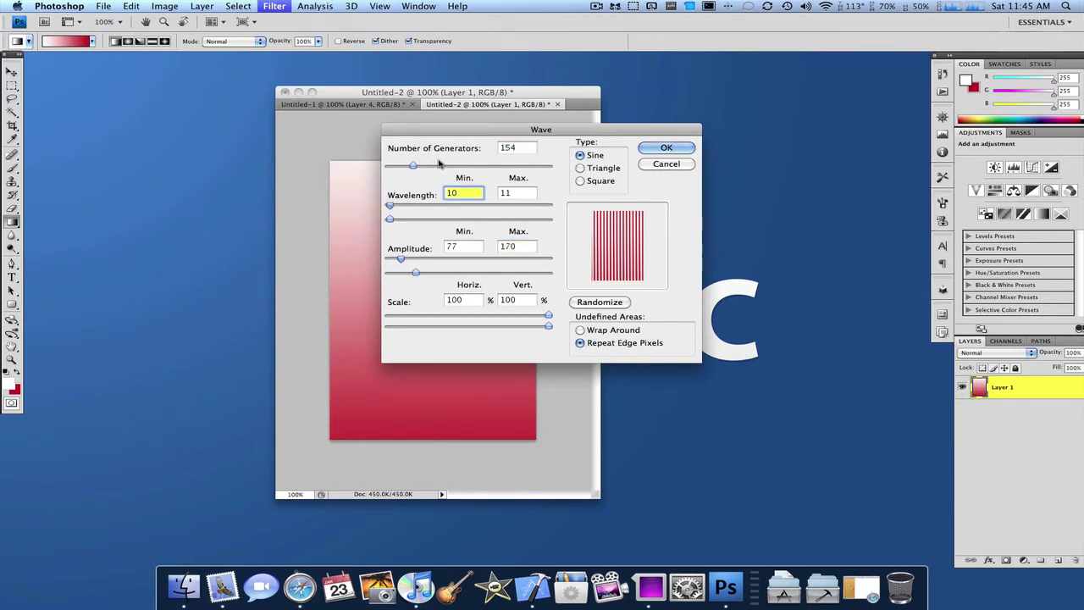
mouse_move(548, 315)
mouse_down()
mouse_move(518, 316)
mouse_move(550, 316)
mouse_up()
click(665, 148)
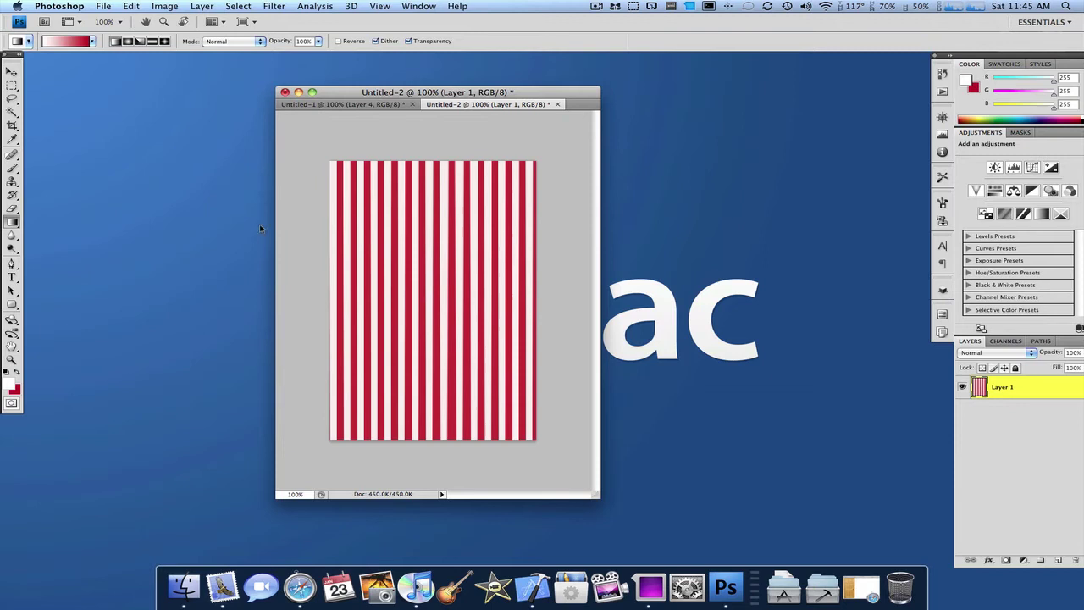
Step: Apply Polar Coordinates set to Rectangular to Polar, turning the stripes into a starburst
click(274, 6)
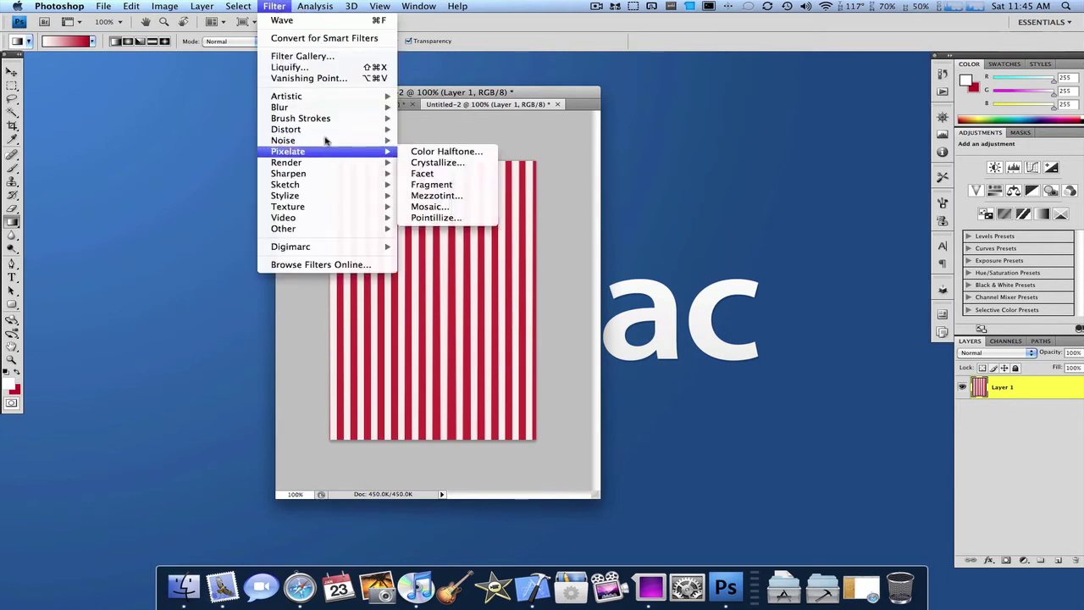
mouse_move(320, 135)
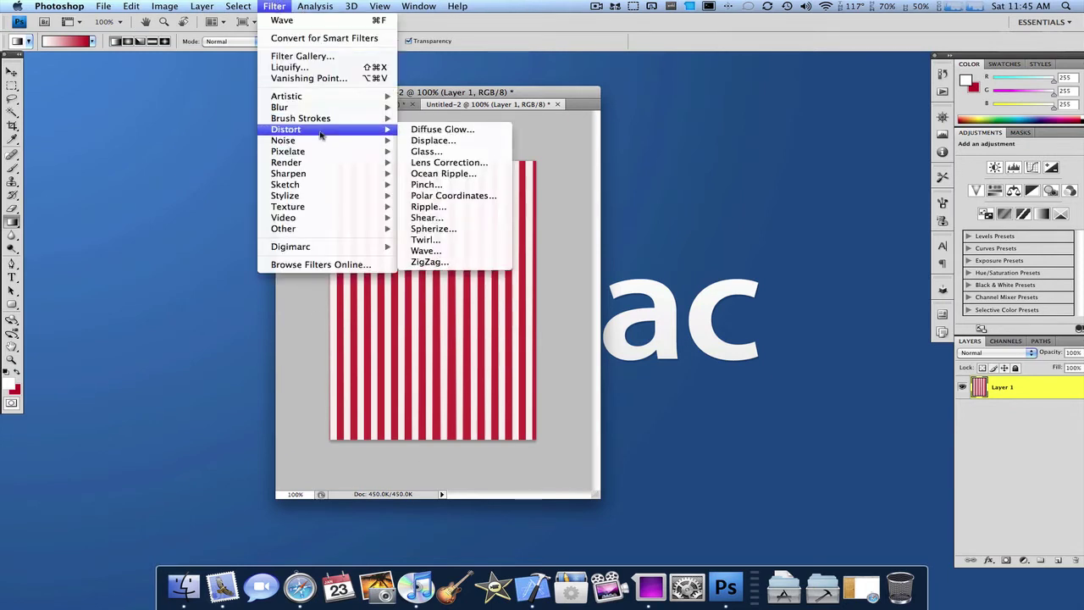
click(454, 196)
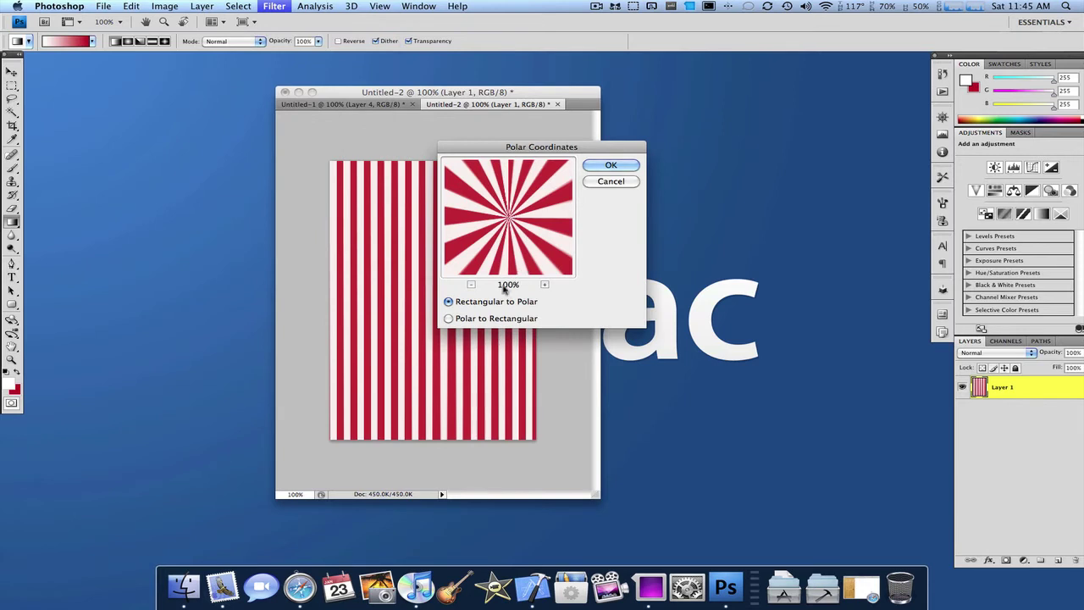
click(448, 319)
click(448, 301)
click(448, 318)
click(448, 301)
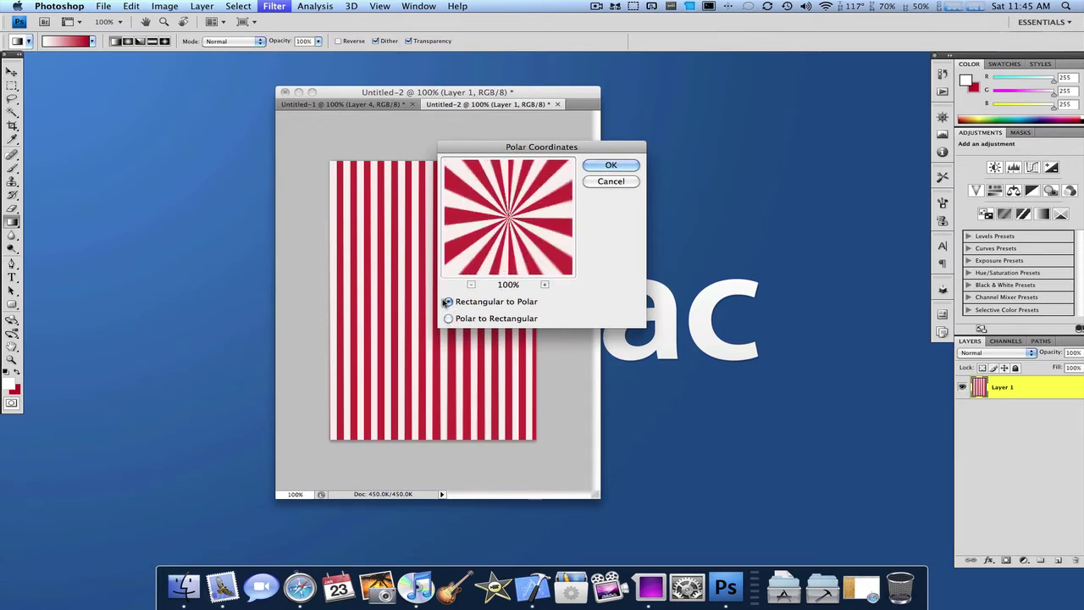
click(621, 164)
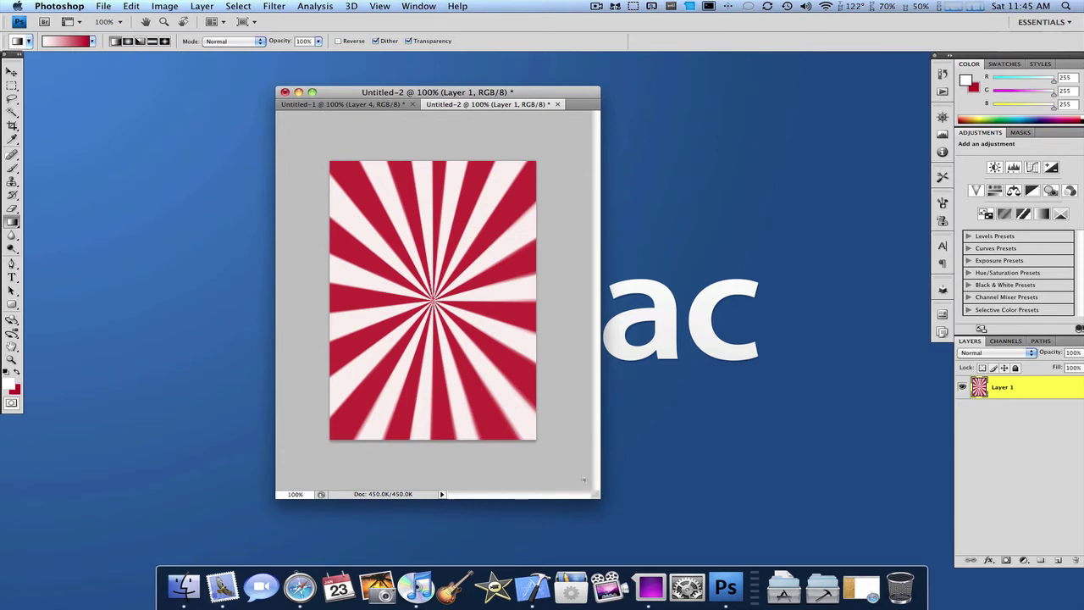
Step: Enable Pattern Overlay in Layer 1's Layer Style at 100% opacity and scale
double_click(1048, 395)
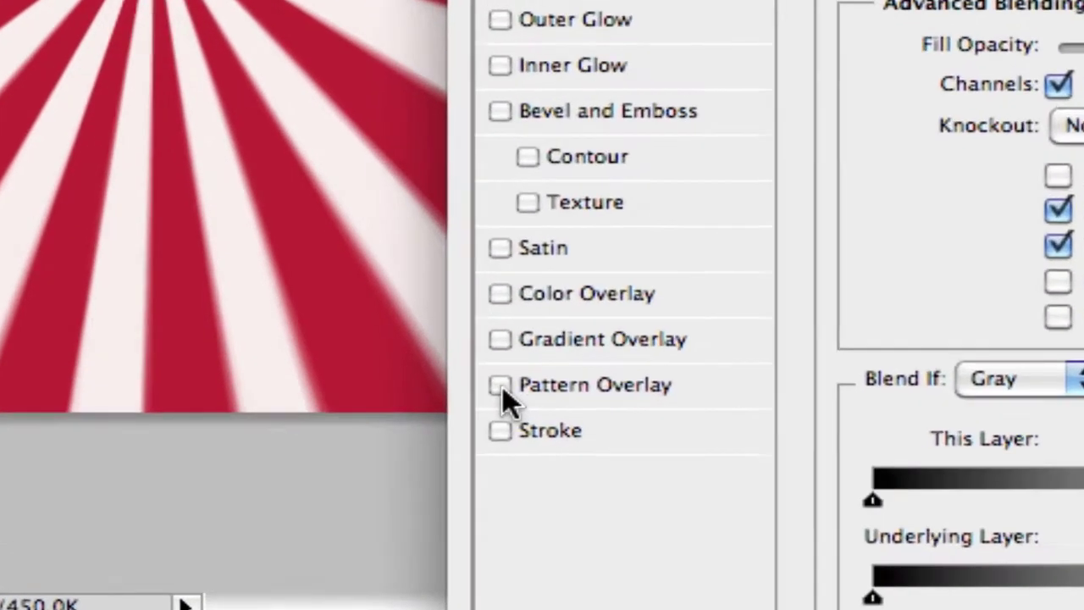
click(530, 432)
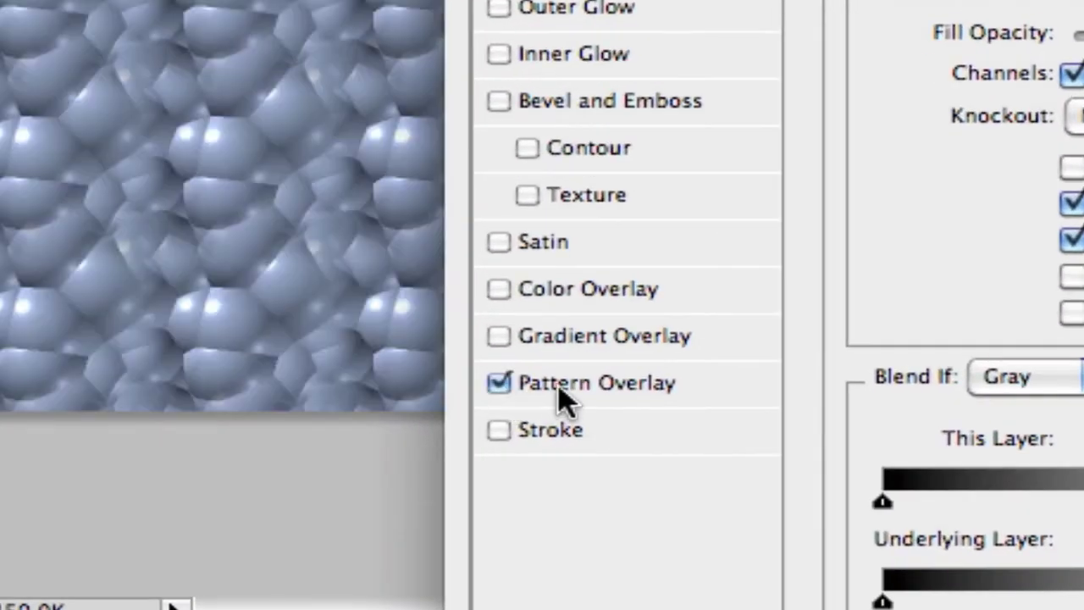
click(547, 434)
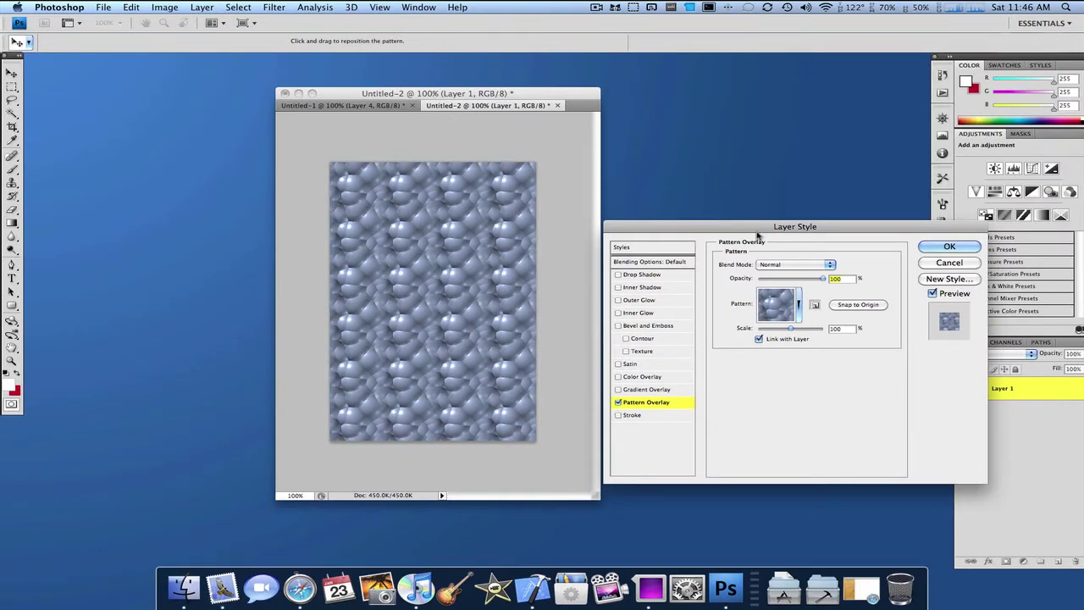
drag(759, 236, 714, 237)
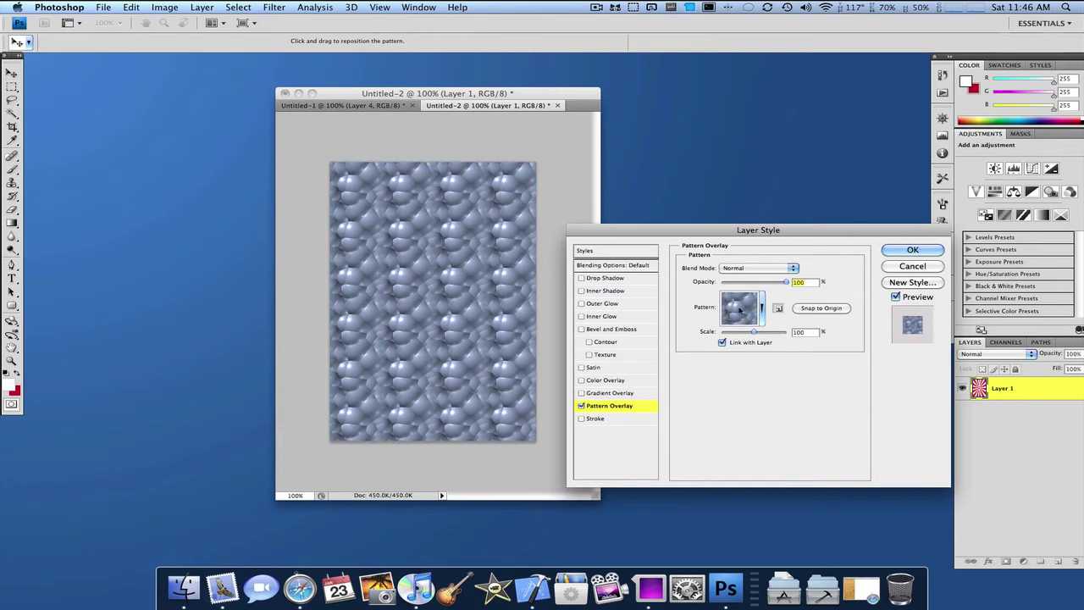
Step: Try several overlay textures, settling briefly on grey stone, and test lower opacity
click(739, 310)
click(740, 375)
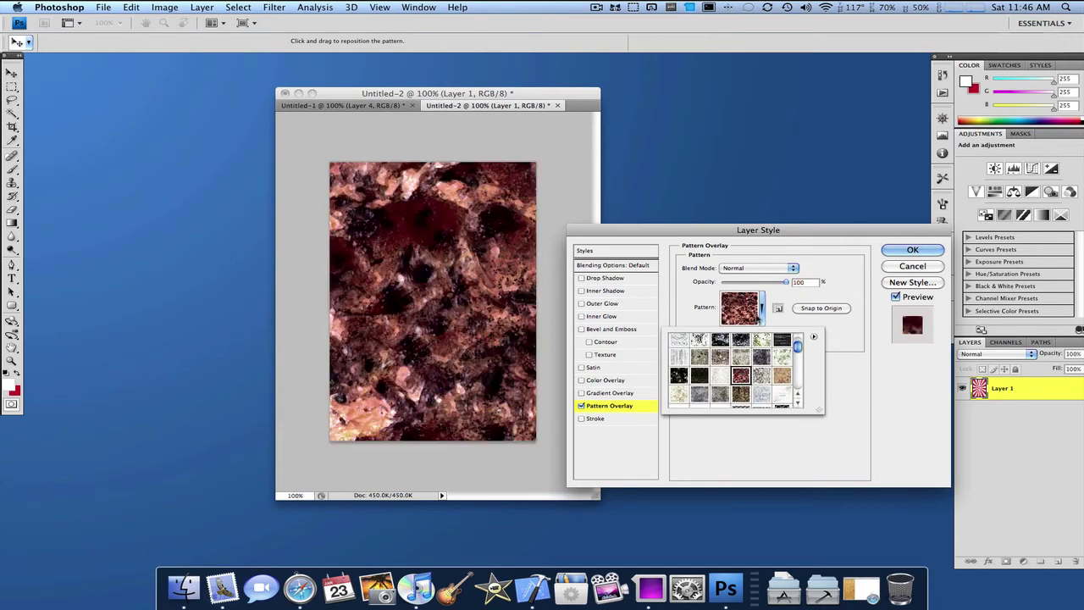
click(720, 375)
click(699, 375)
click(720, 394)
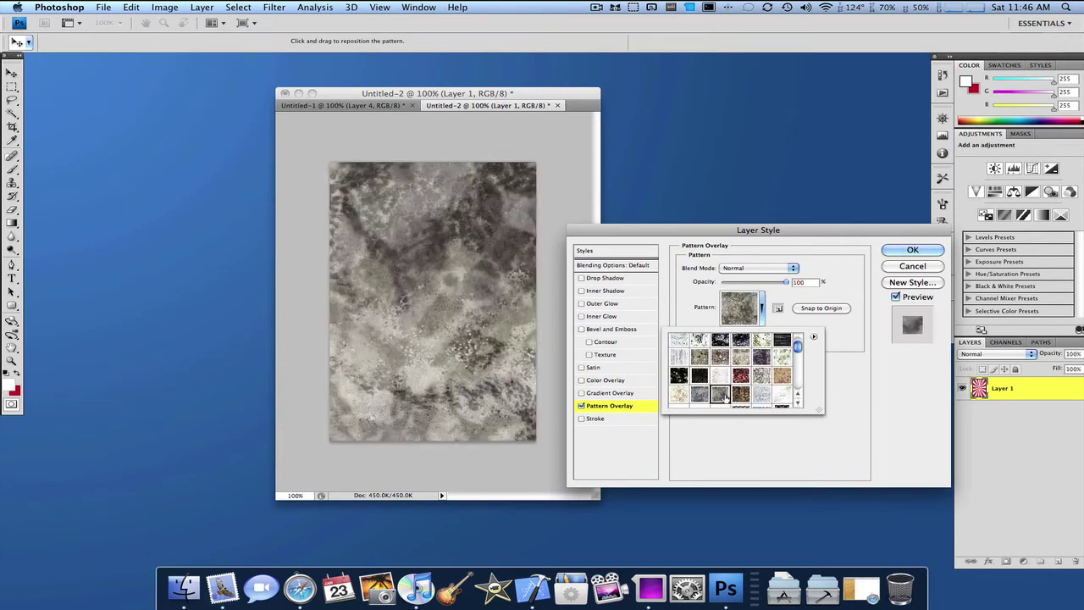
click(741, 394)
click(720, 394)
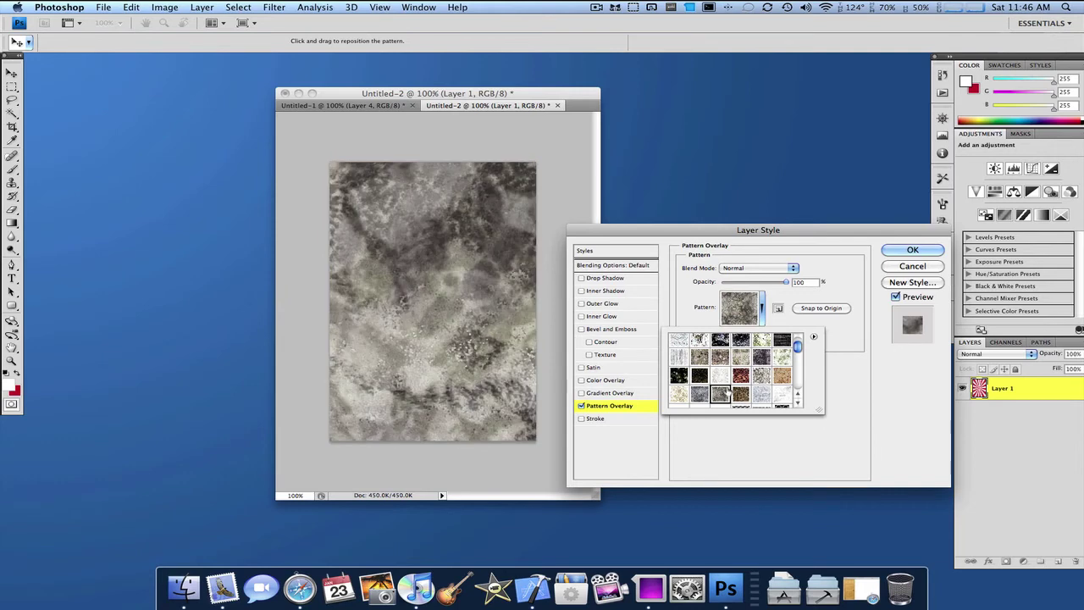
click(832, 326)
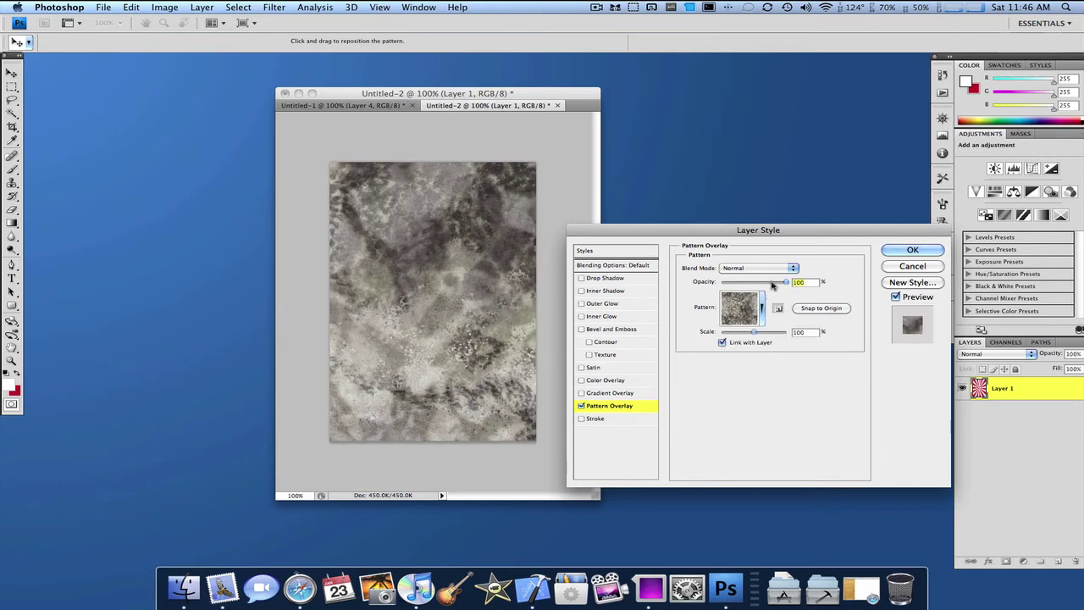
drag(771, 283, 744, 283)
mouse_move(759, 282)
mouse_down()
mouse_move(812, 281)
mouse_move(739, 285)
mouse_up()
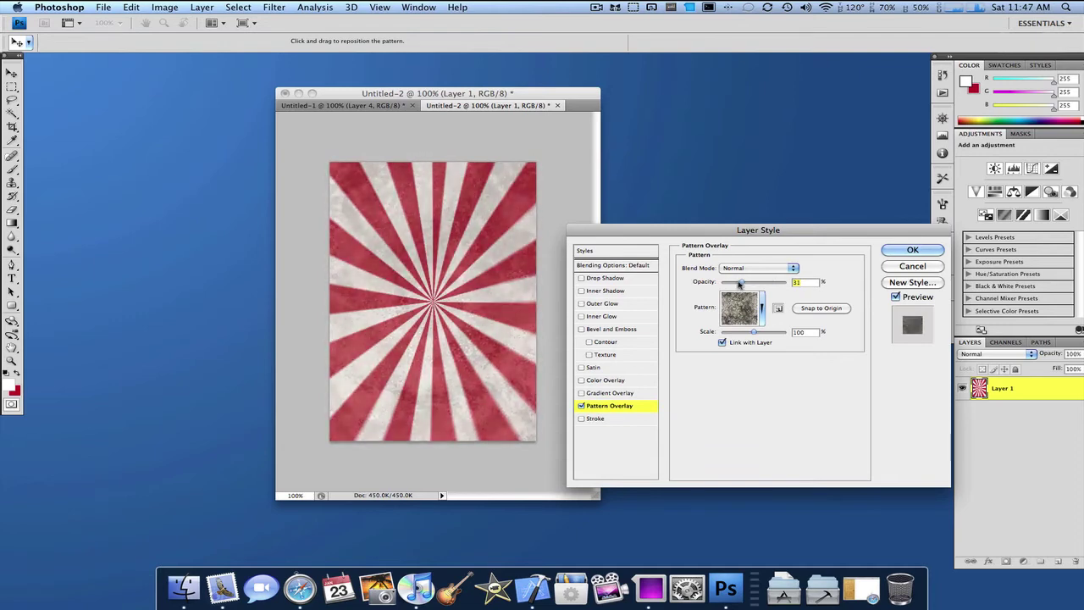
Step: Try the red grunge and a pale texture, adjusting the overlay opacity
click(737, 306)
click(735, 376)
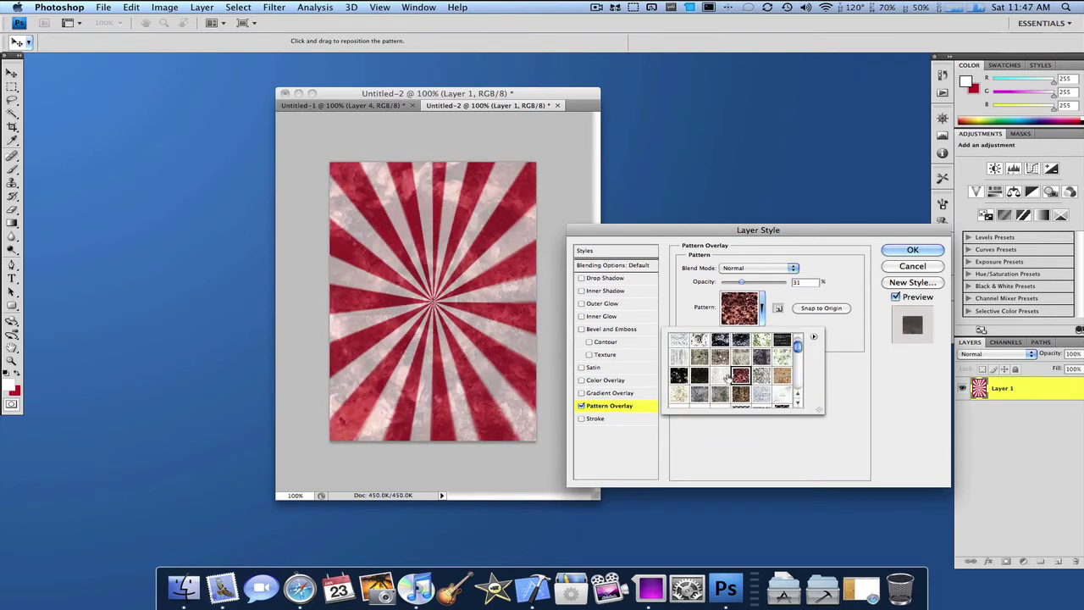
click(741, 283)
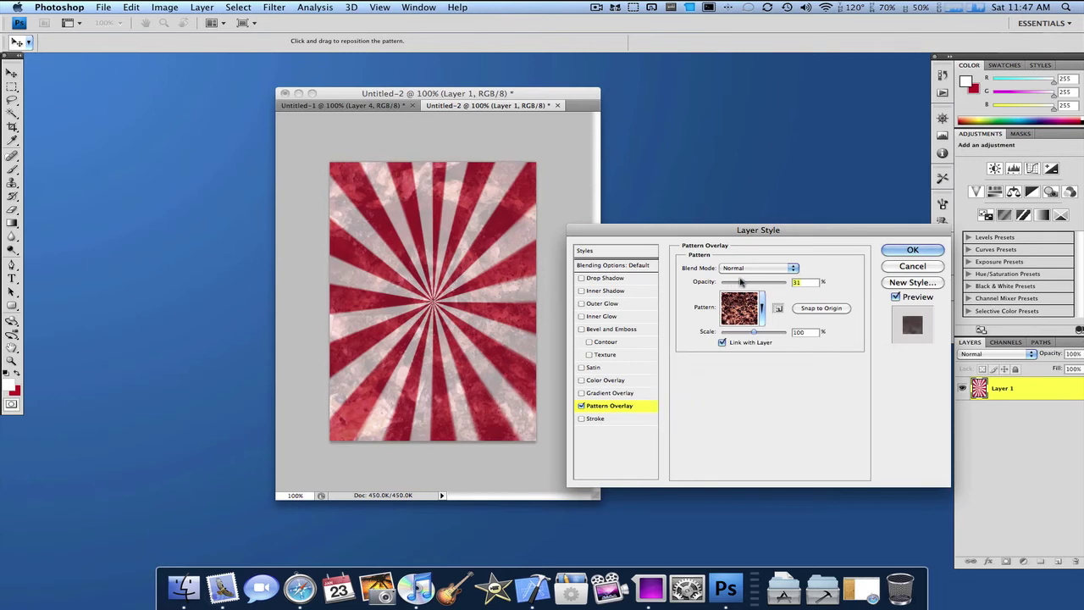
drag(740, 283, 733, 282)
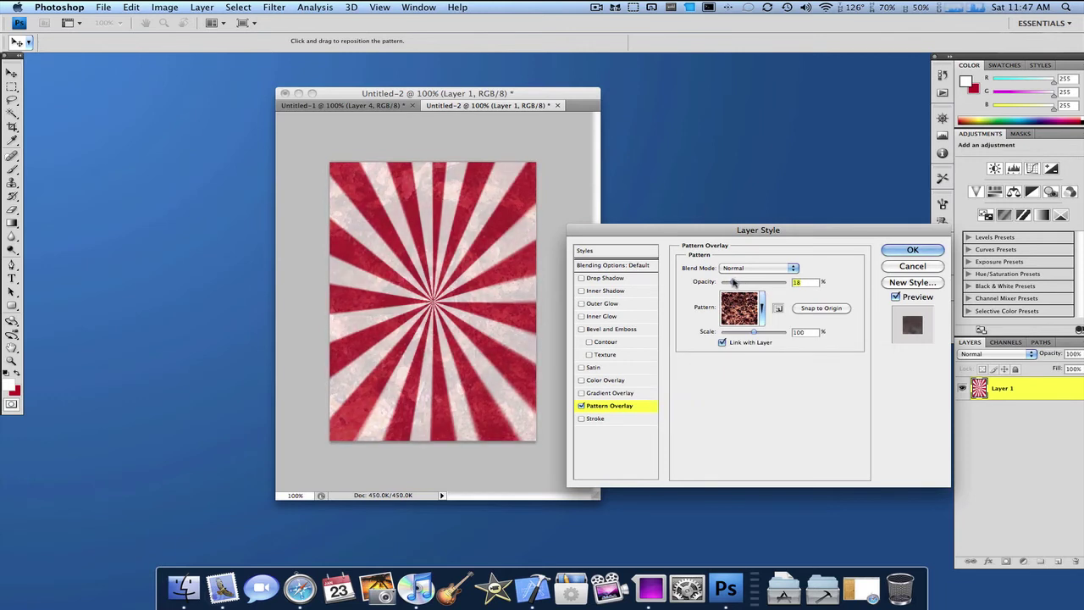
click(739, 307)
click(719, 373)
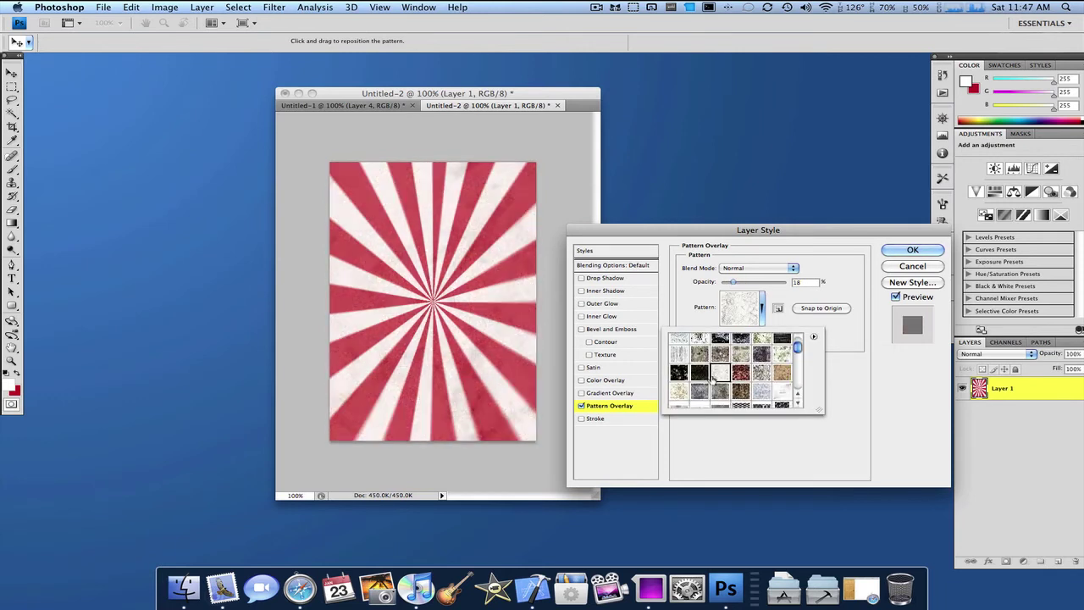
click(734, 282)
drag(734, 282, 744, 282)
Step: Apply a light speckled pattern overlay at 25% opacity and add a new Layer 2
click(739, 307)
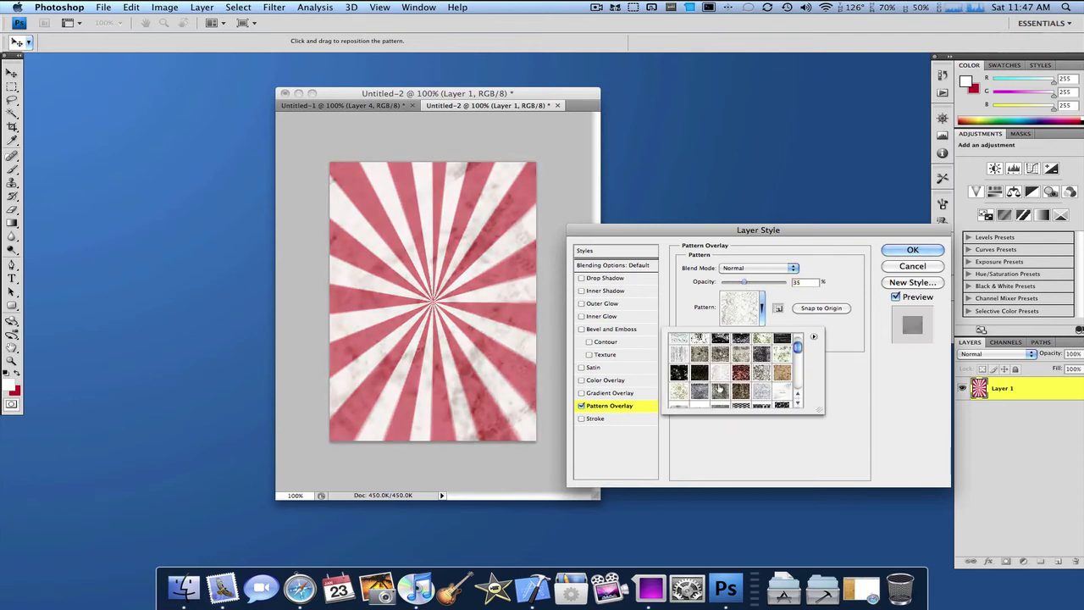
click(696, 373)
click(762, 372)
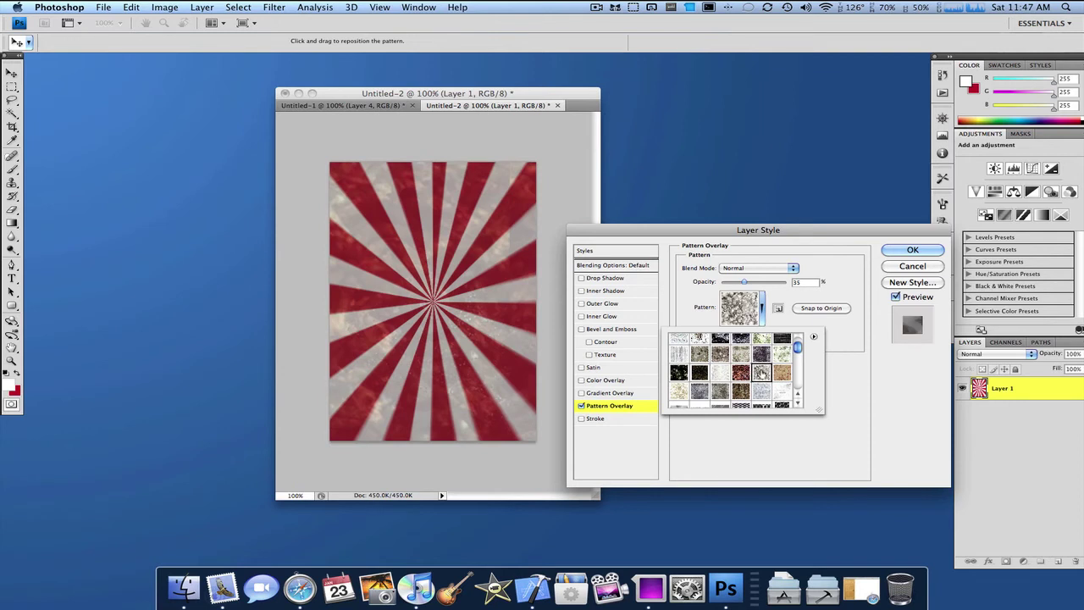
click(733, 282)
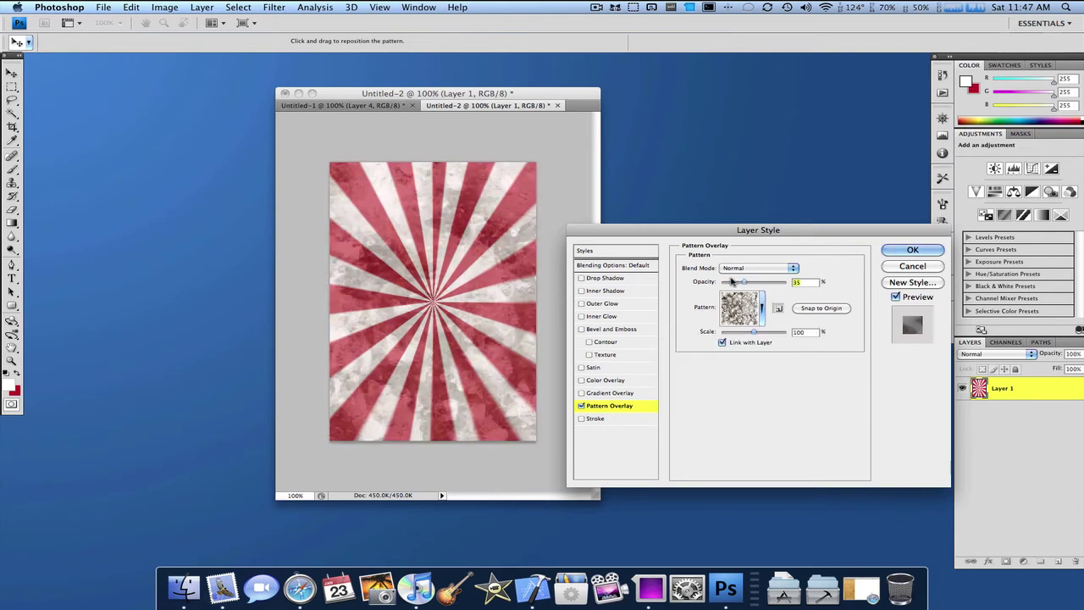
drag(733, 281, 730, 282)
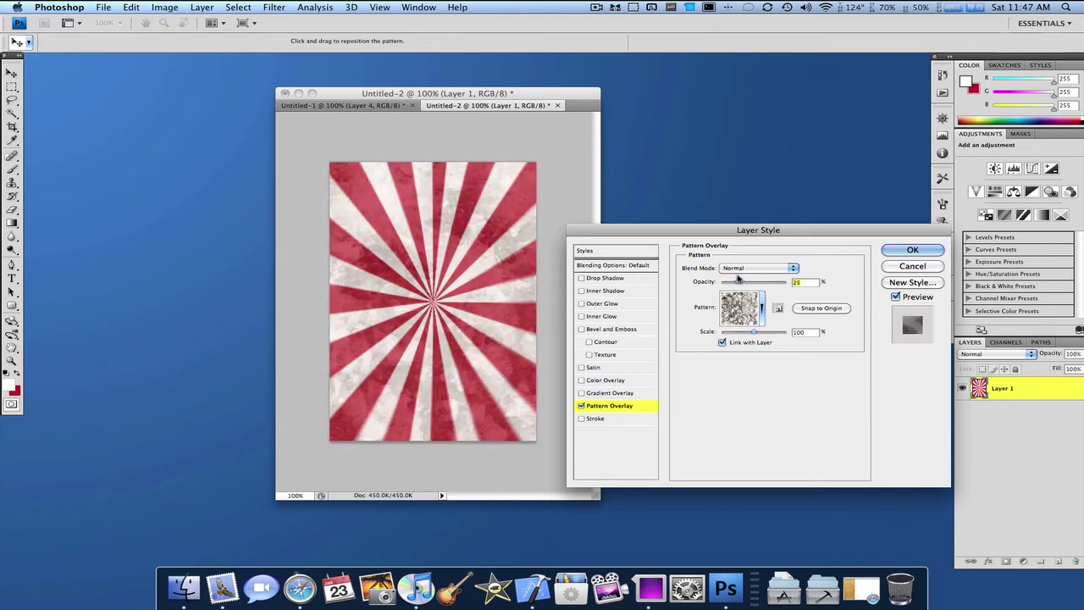
click(912, 250)
click(1058, 561)
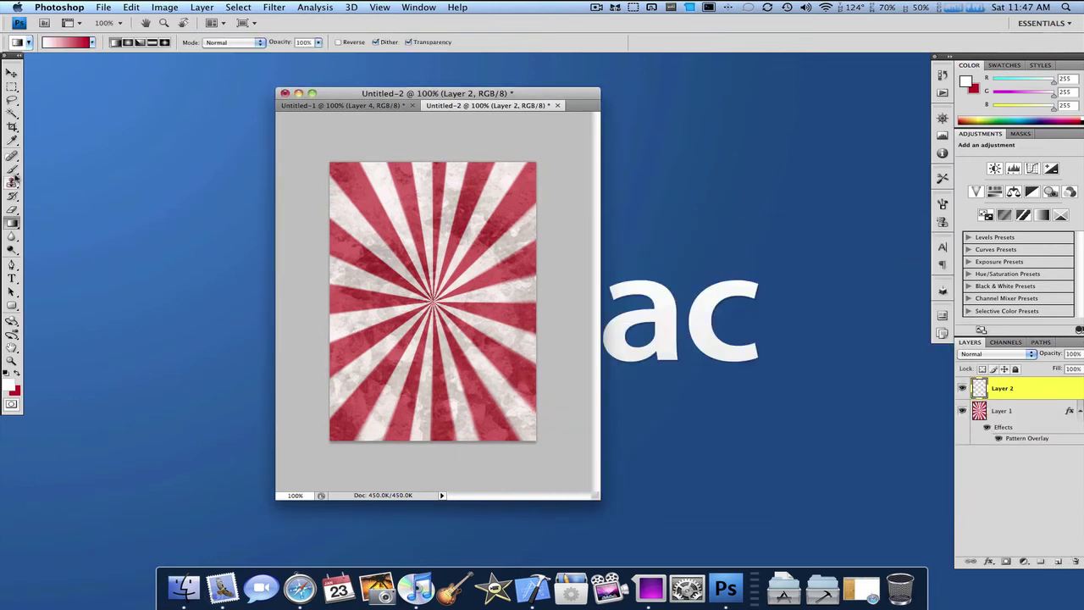
Step: Select the Brush tool and browse its brush presets
click(13, 171)
click(76, 42)
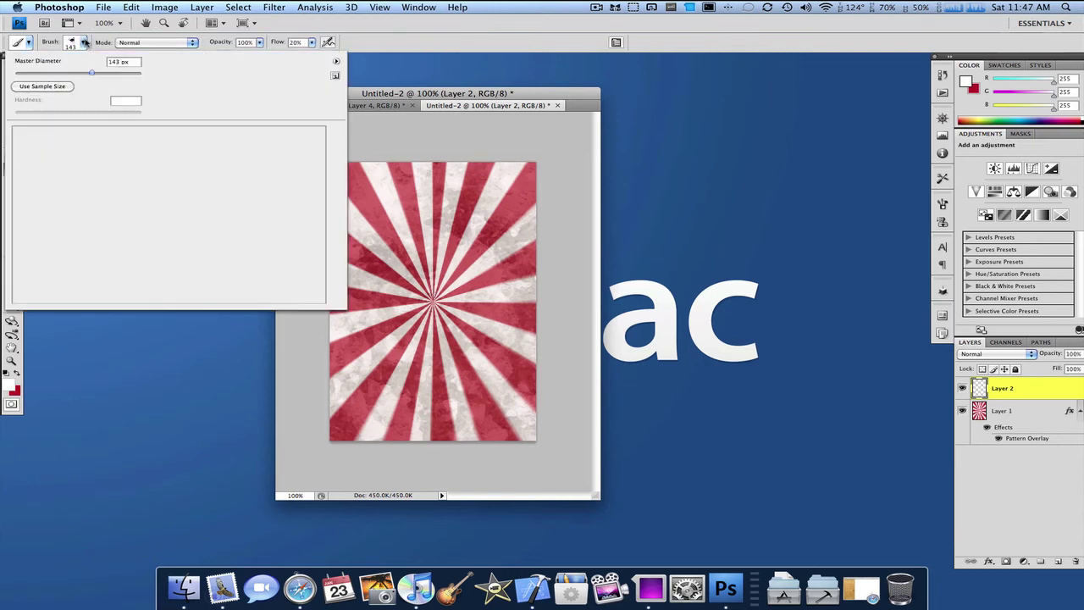
scroll(208, 244, down, 1)
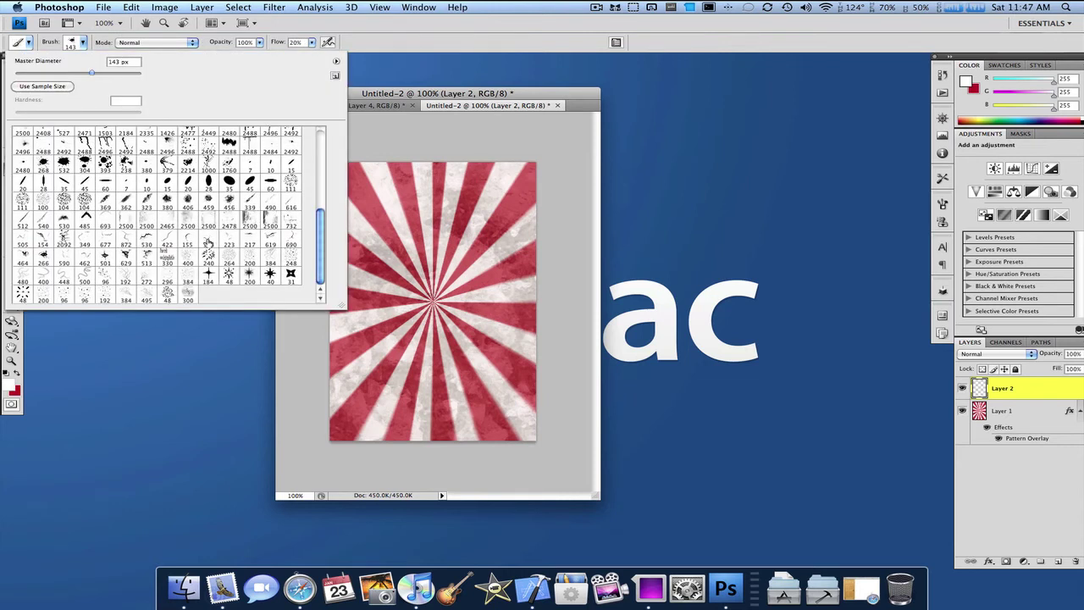
Step: Set the foreground colour to pure black (#000000)
click(12, 386)
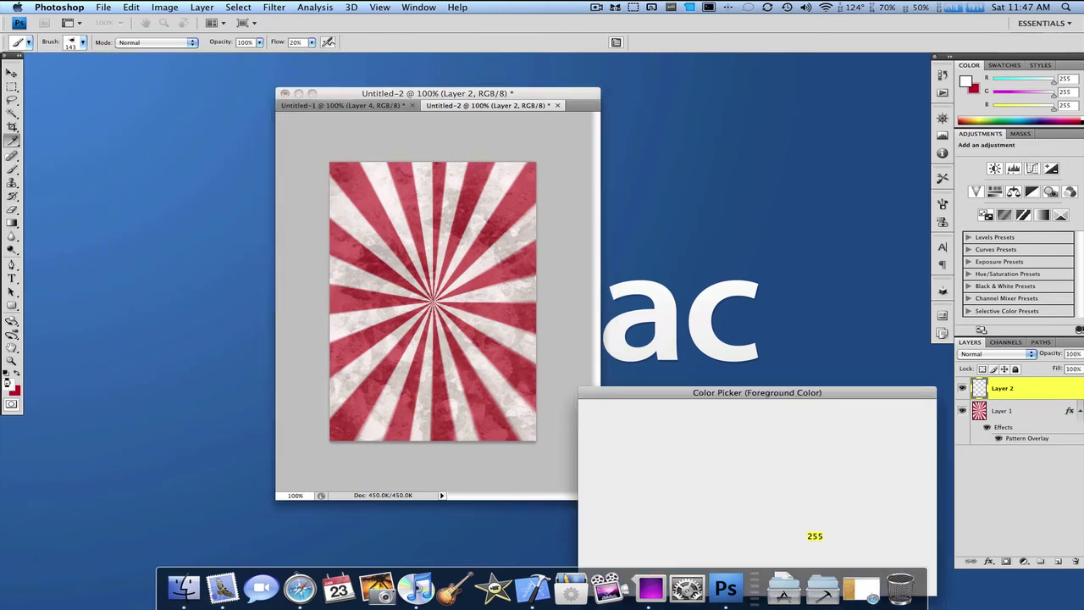
drag(663, 391, 631, 259)
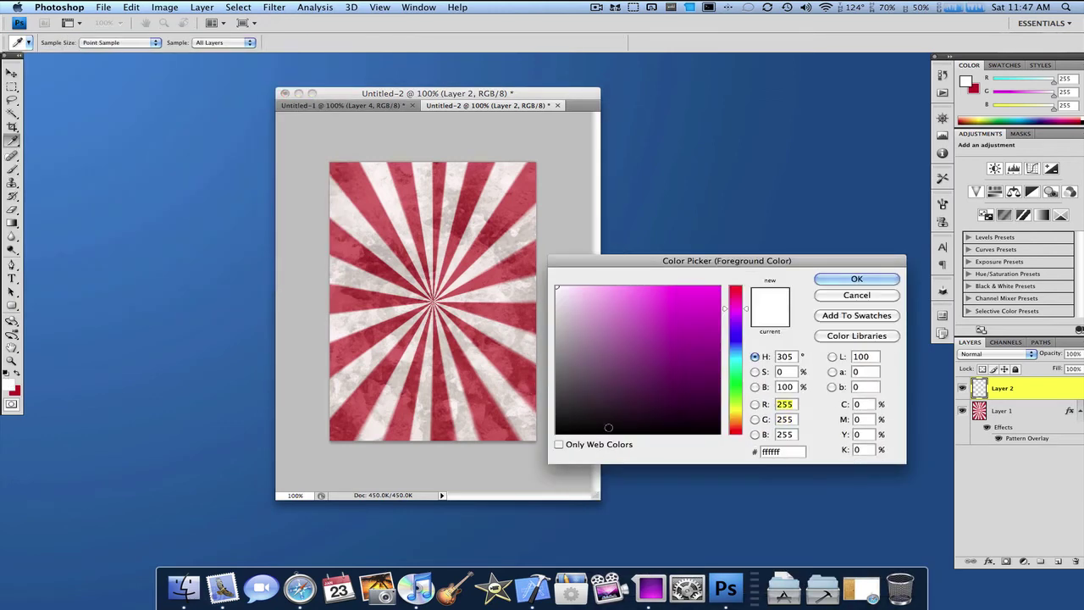
click(557, 432)
click(856, 280)
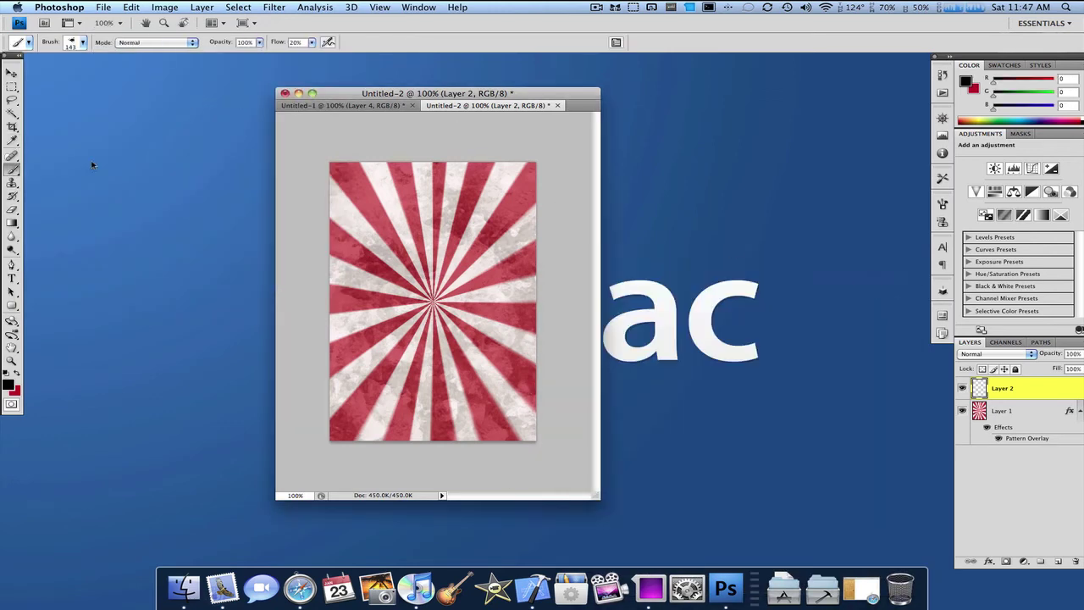
click(12, 168)
Step: Stamp the 501 px crack brush three times on the lower left of Layer 2
click(82, 42)
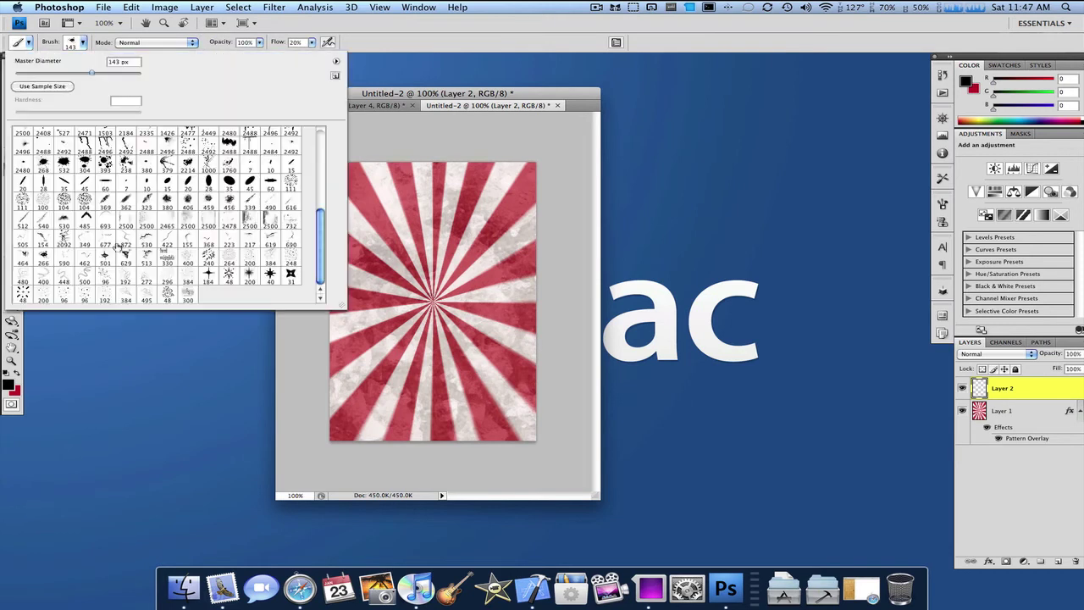
click(102, 256)
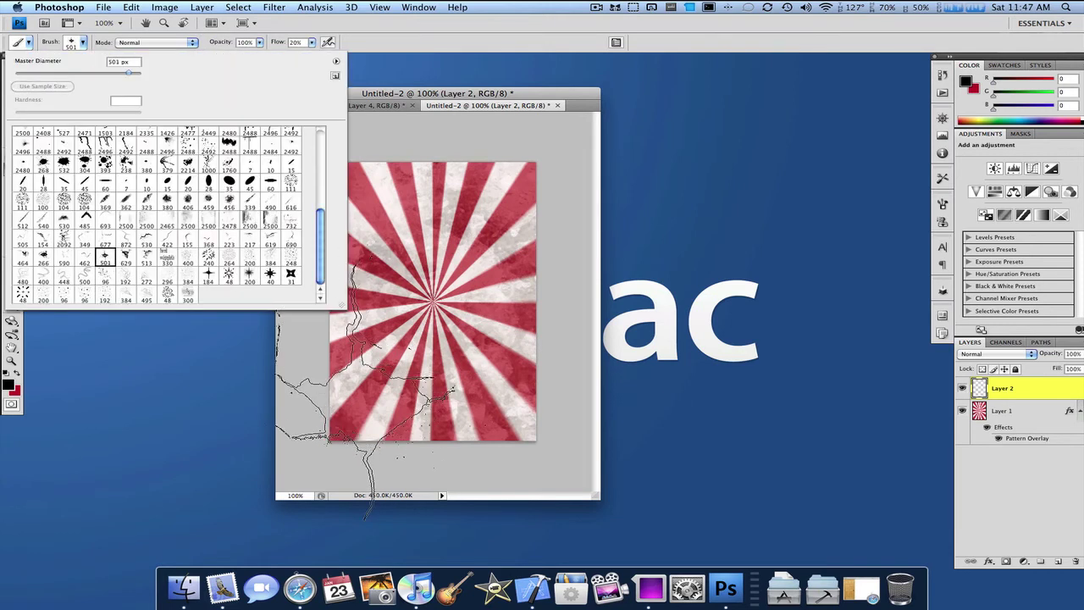
key(Return)
click(368, 396)
click(369, 395)
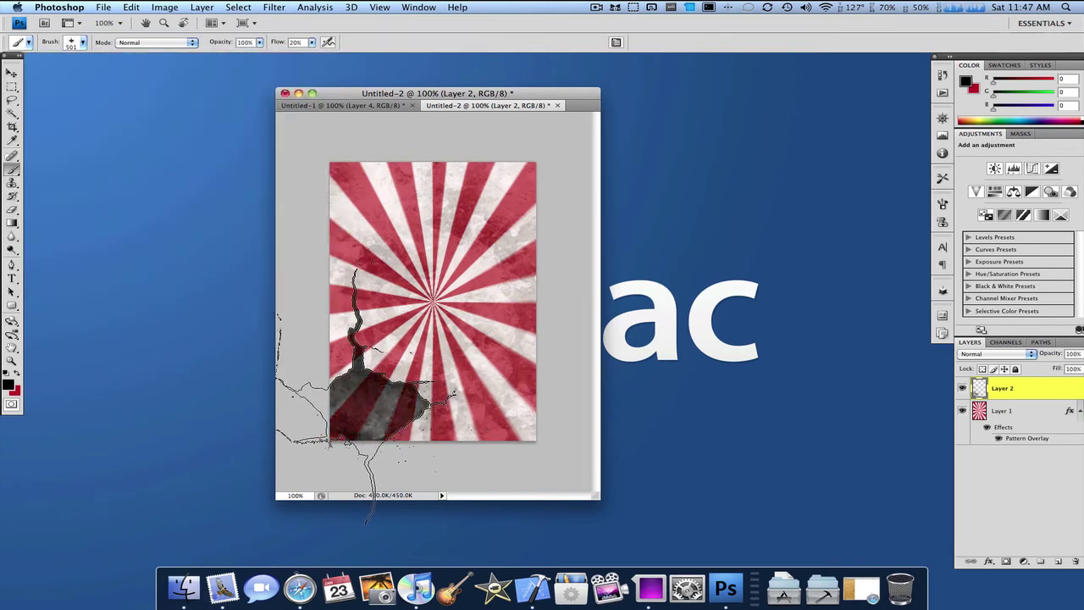
click(368, 396)
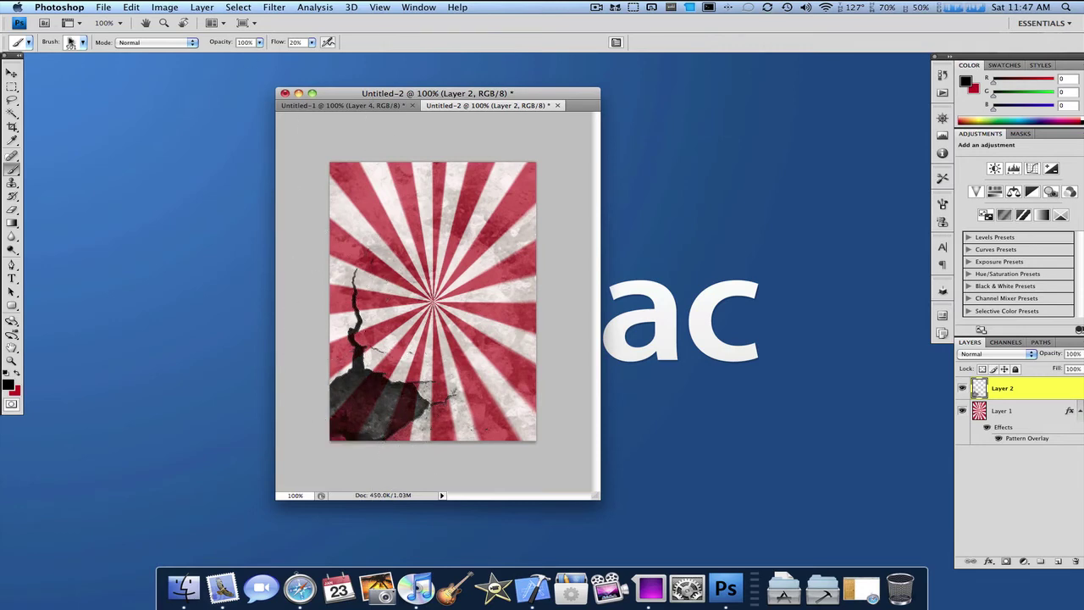
Step: Stamp the 513 px crack brush at the top, then pick the 380 px brush
click(71, 42)
click(146, 257)
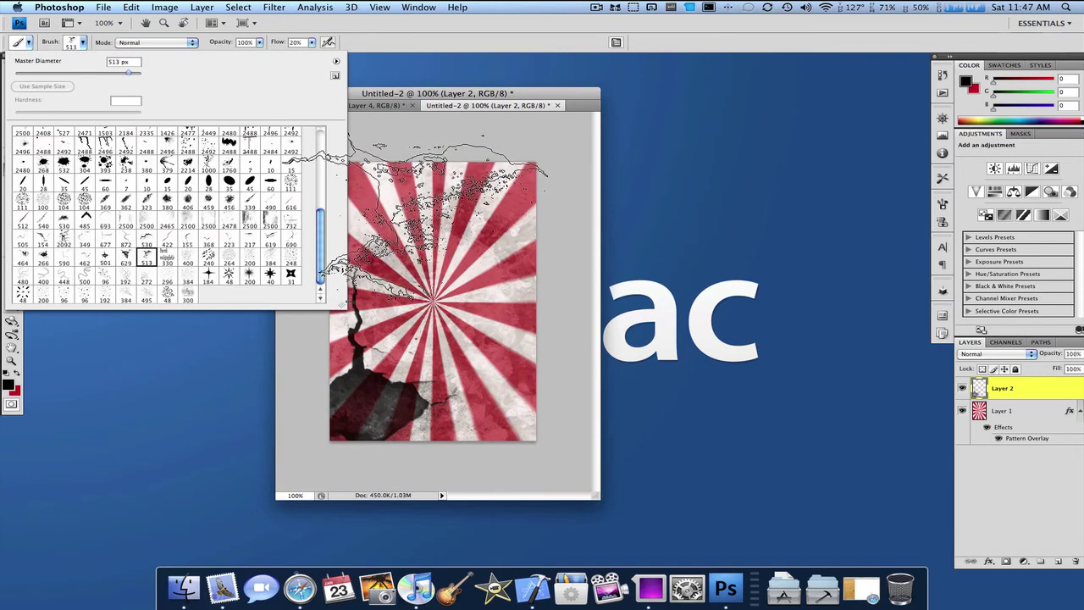
click(434, 216)
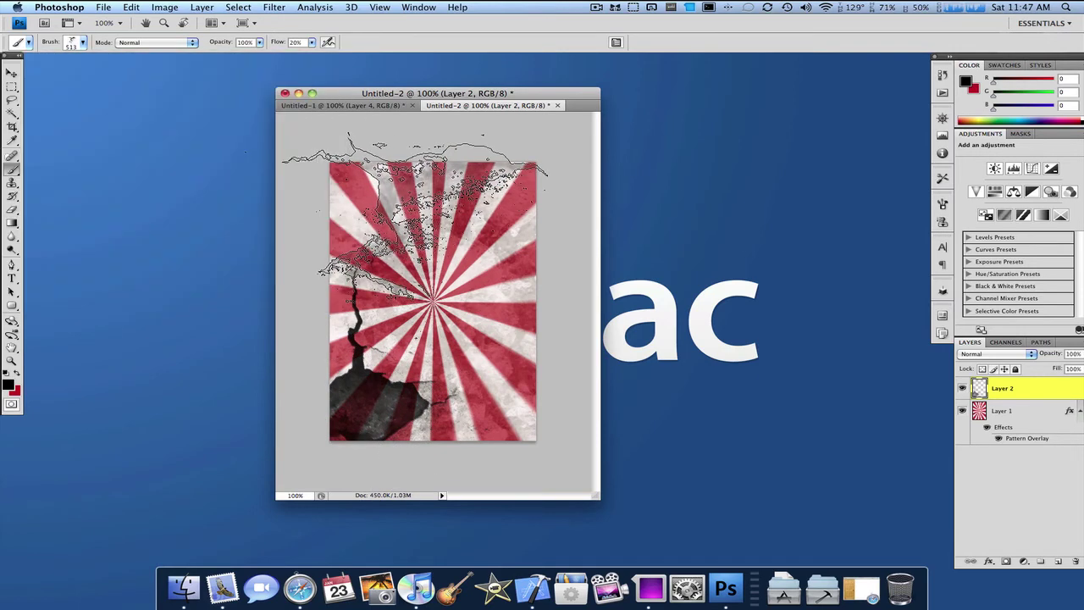
click(83, 42)
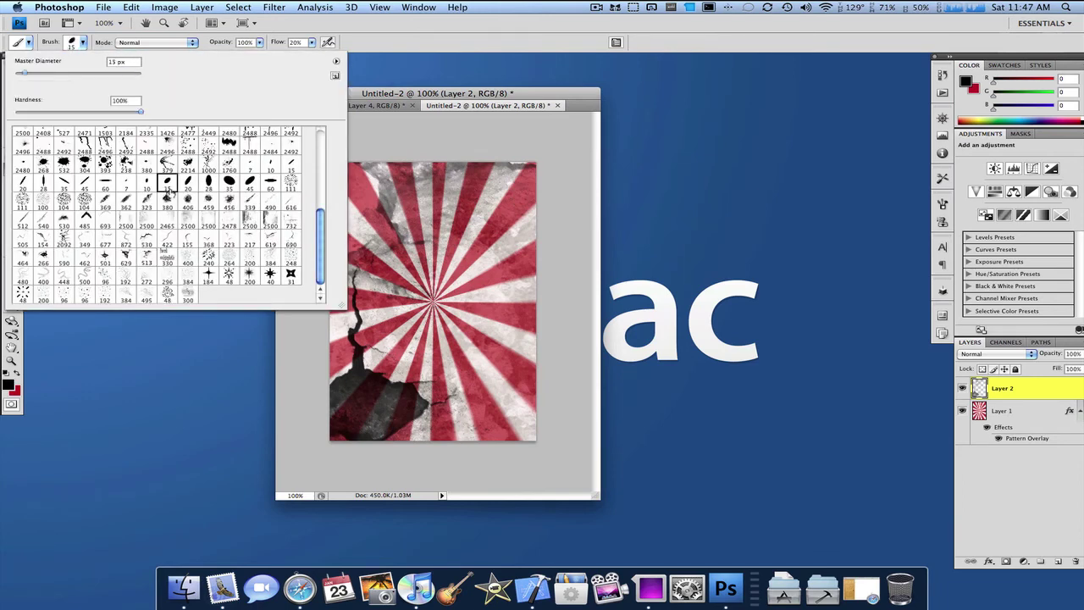
click(167, 200)
click(496, 304)
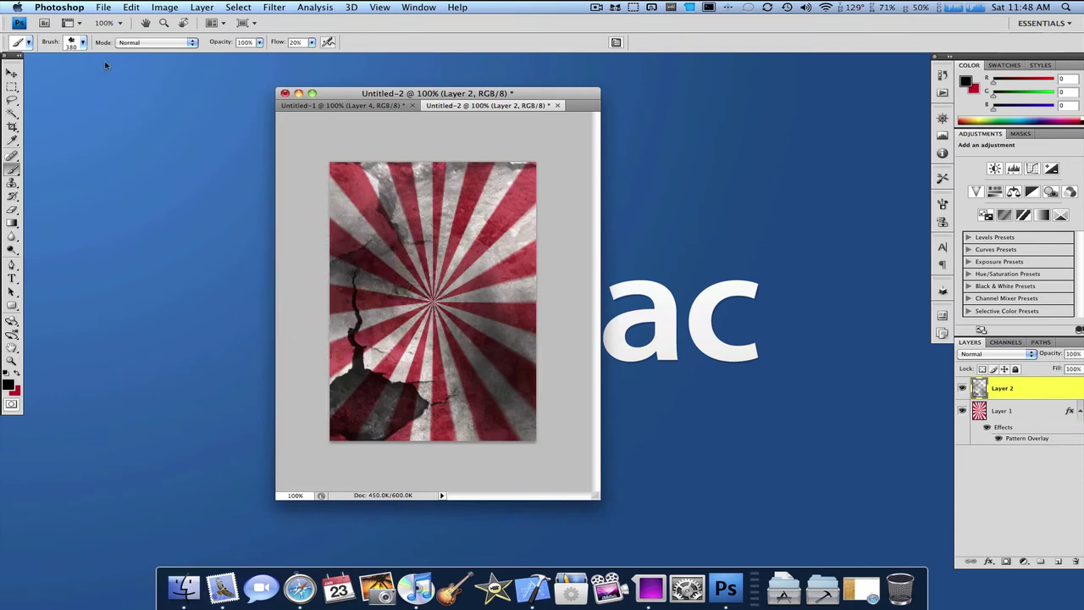
Step: Return to the 513 px crack brush and stamp it three times in the upper right
click(82, 43)
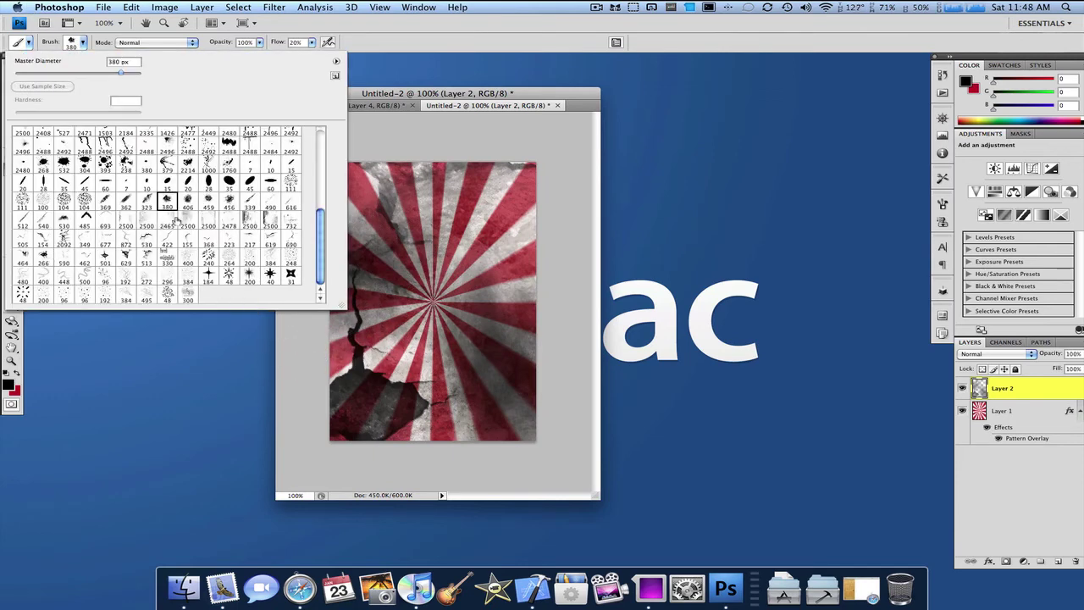
click(146, 259)
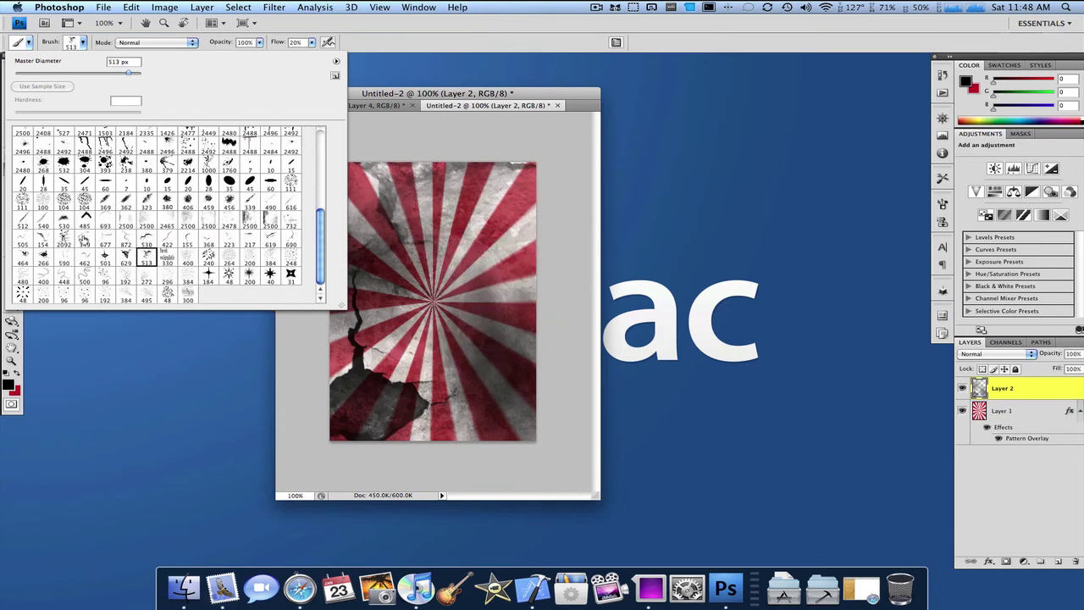
click(24, 256)
scroll(197, 262, up, 5)
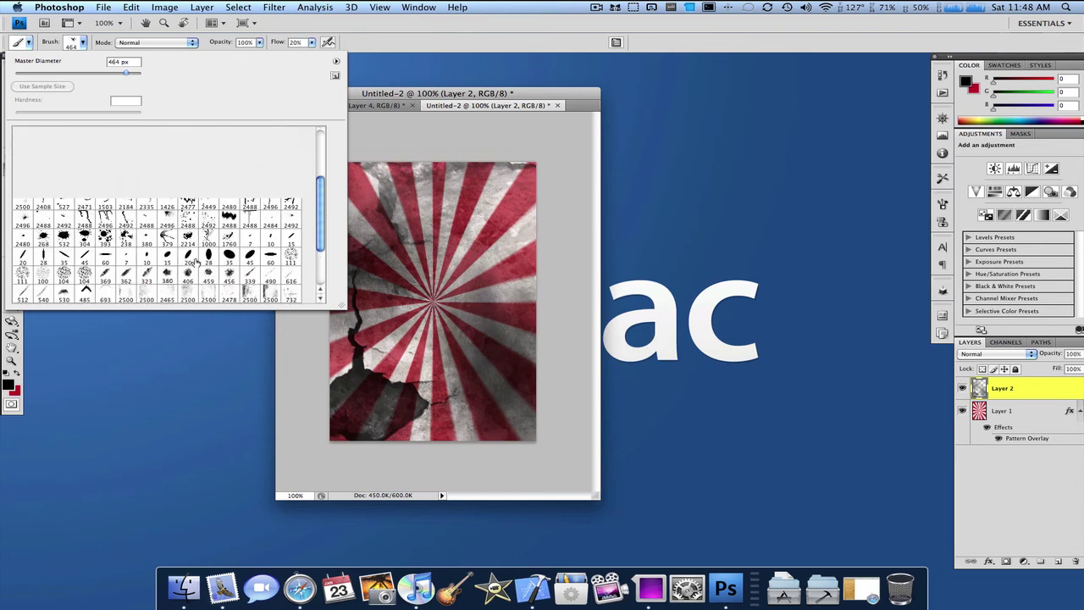
scroll(198, 238, down, 3)
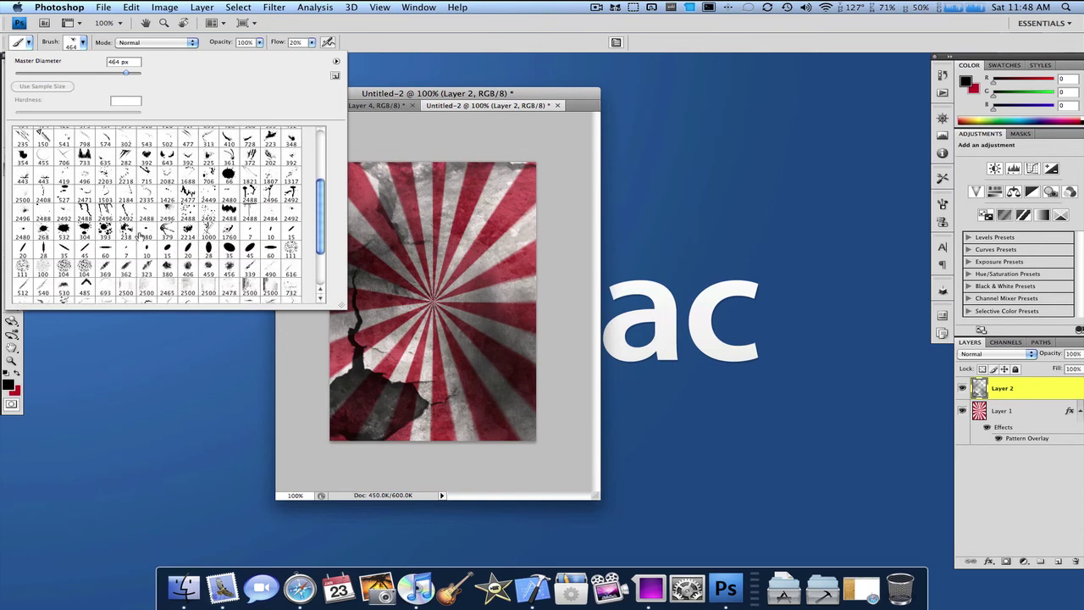
scroll(167, 274, down, 3)
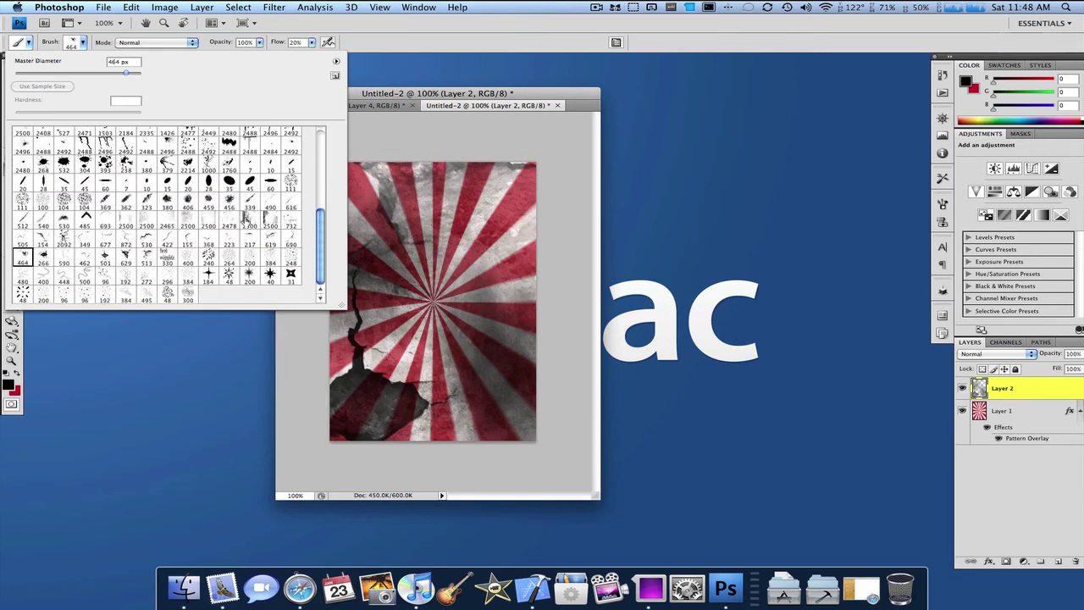
click(250, 274)
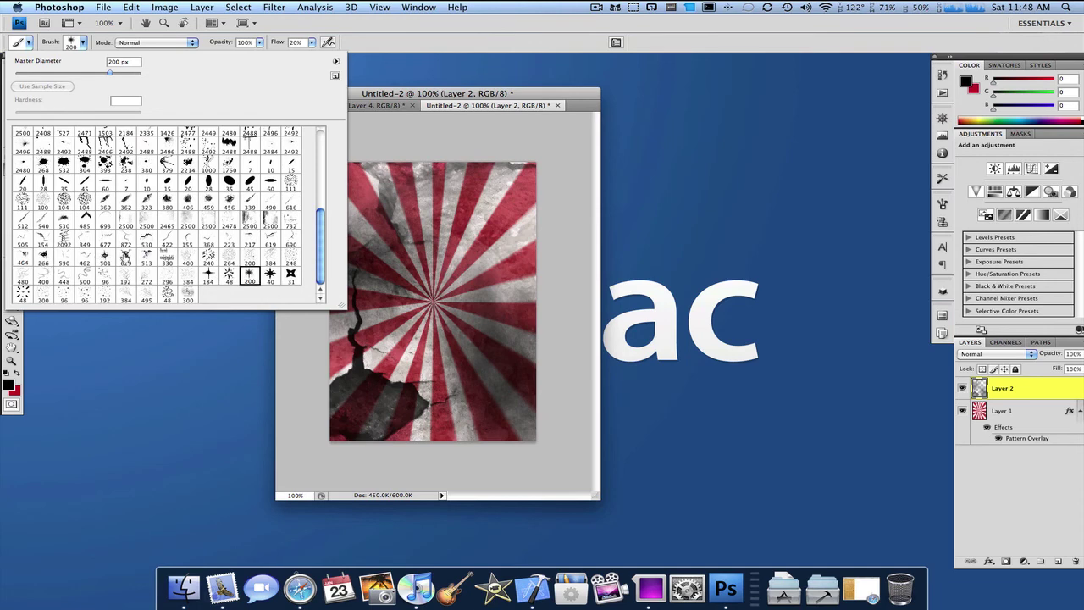
click(147, 258)
click(508, 271)
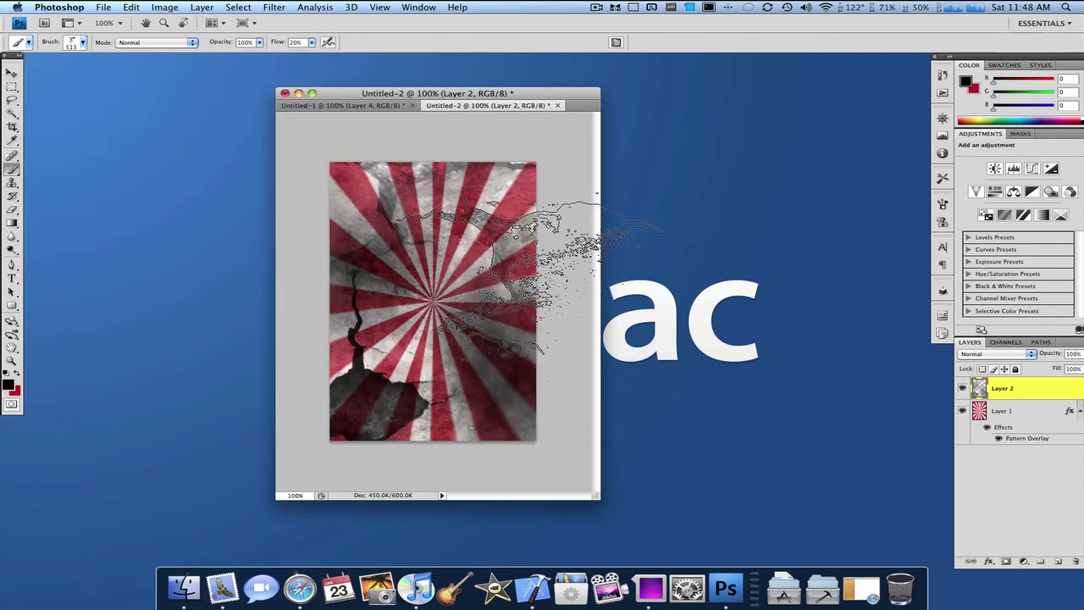
click(508, 271)
click(508, 271)
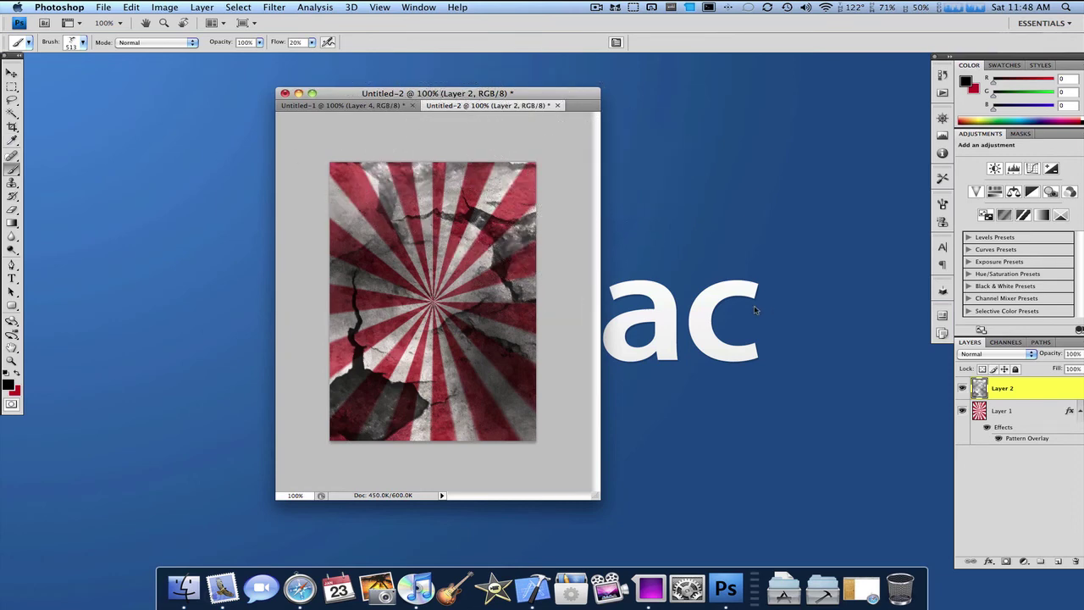
double_click(1046, 392)
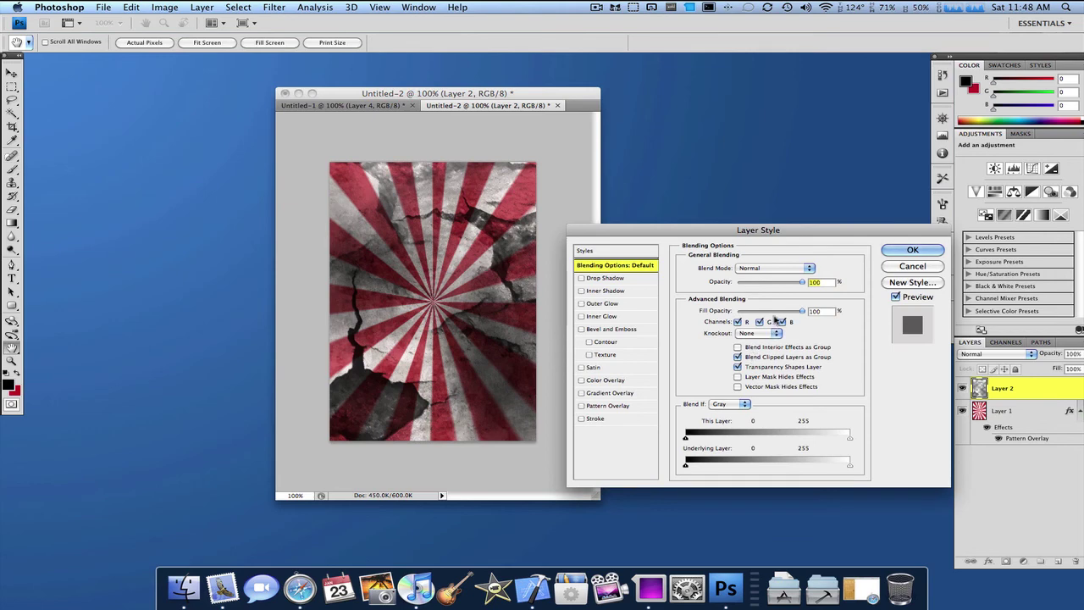
drag(752, 282, 788, 283)
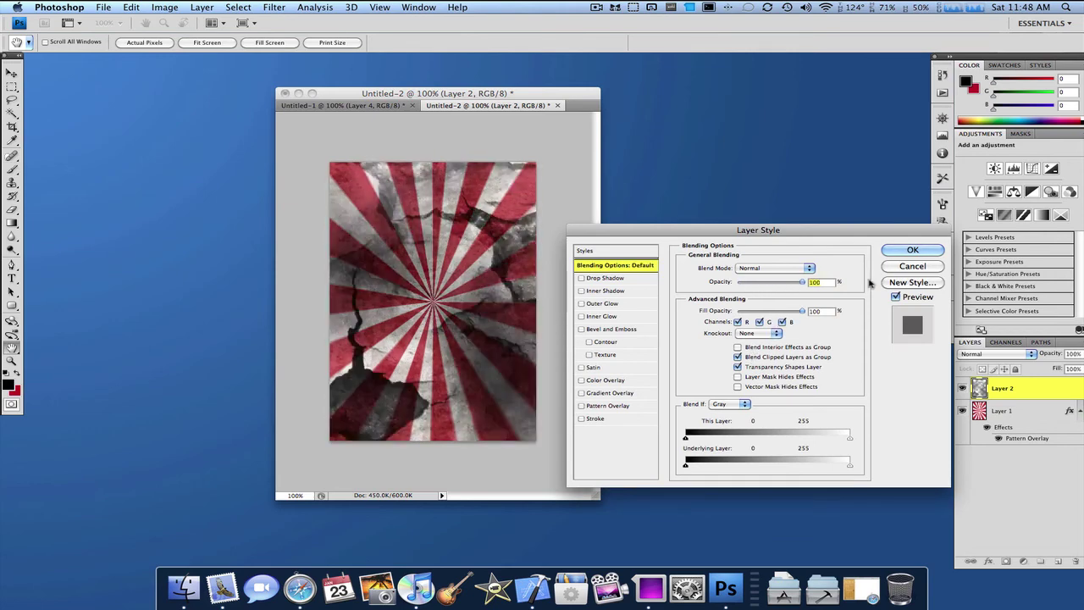
click(912, 250)
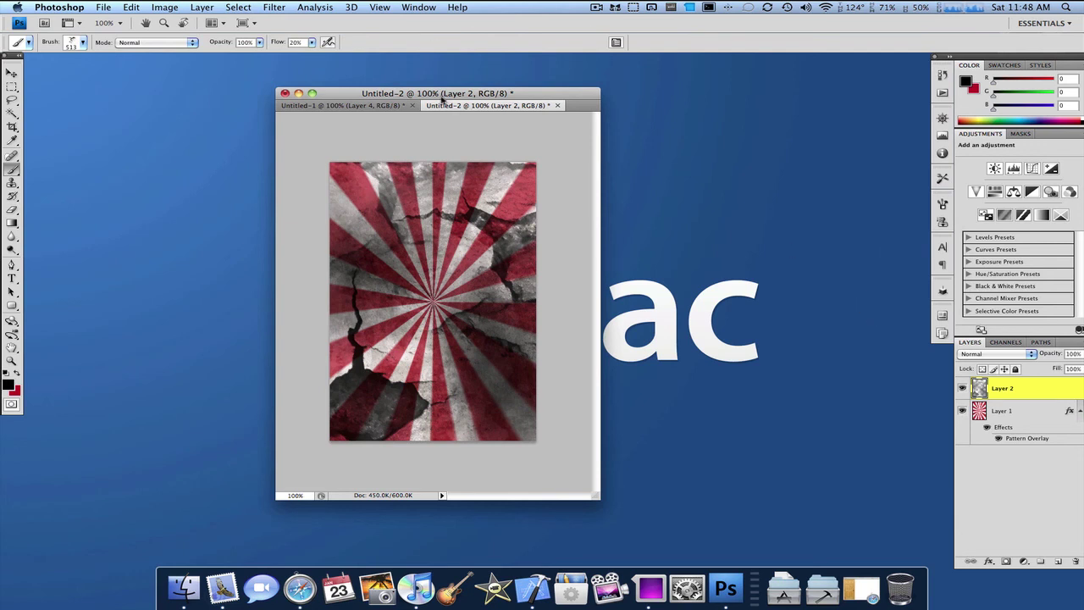
drag(343, 105, 34, 126)
click(12, 74)
click(331, 105)
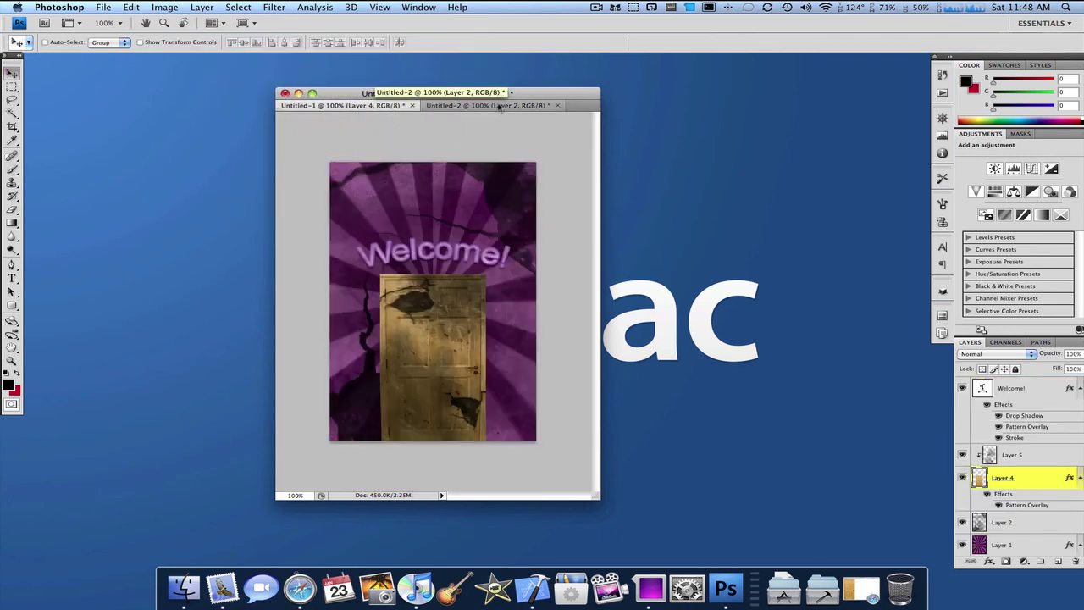
click(500, 107)
click(346, 105)
click(460, 105)
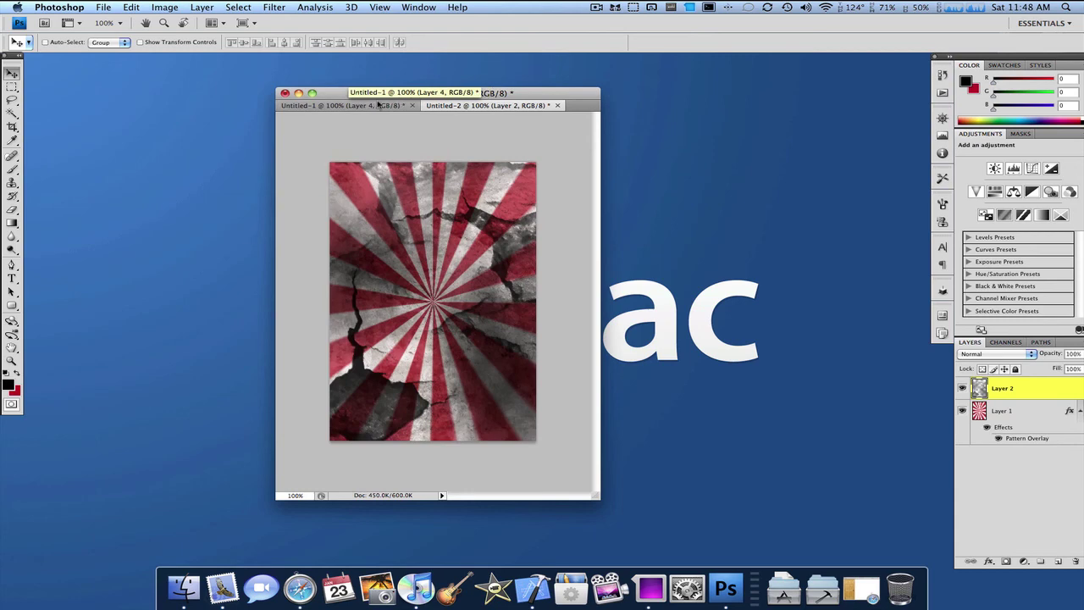
click(379, 105)
key(ctrl+Tab)
click(386, 105)
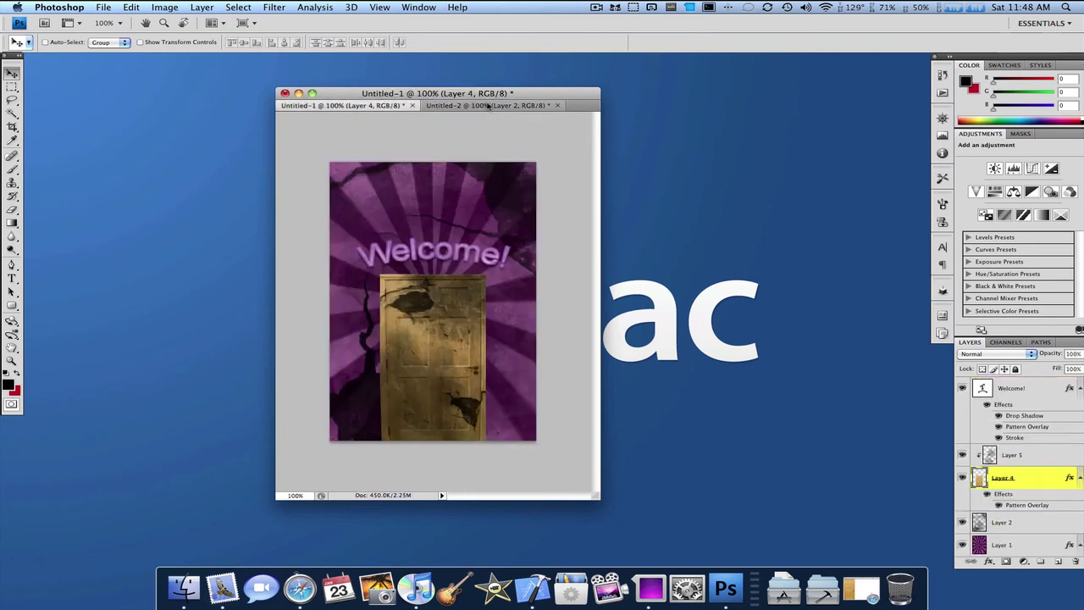
click(488, 105)
click(385, 105)
click(488, 105)
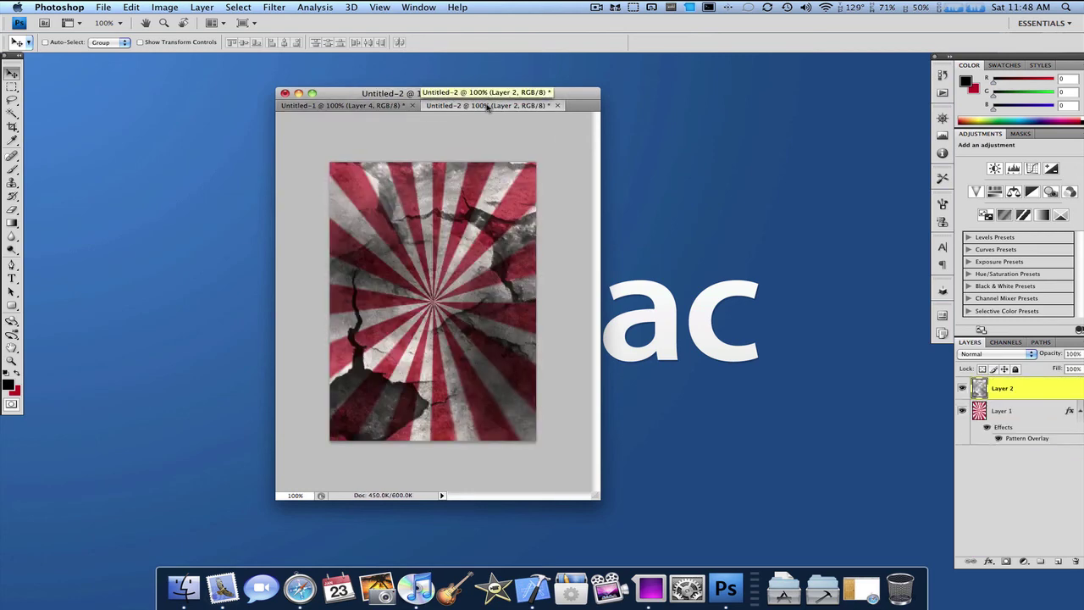